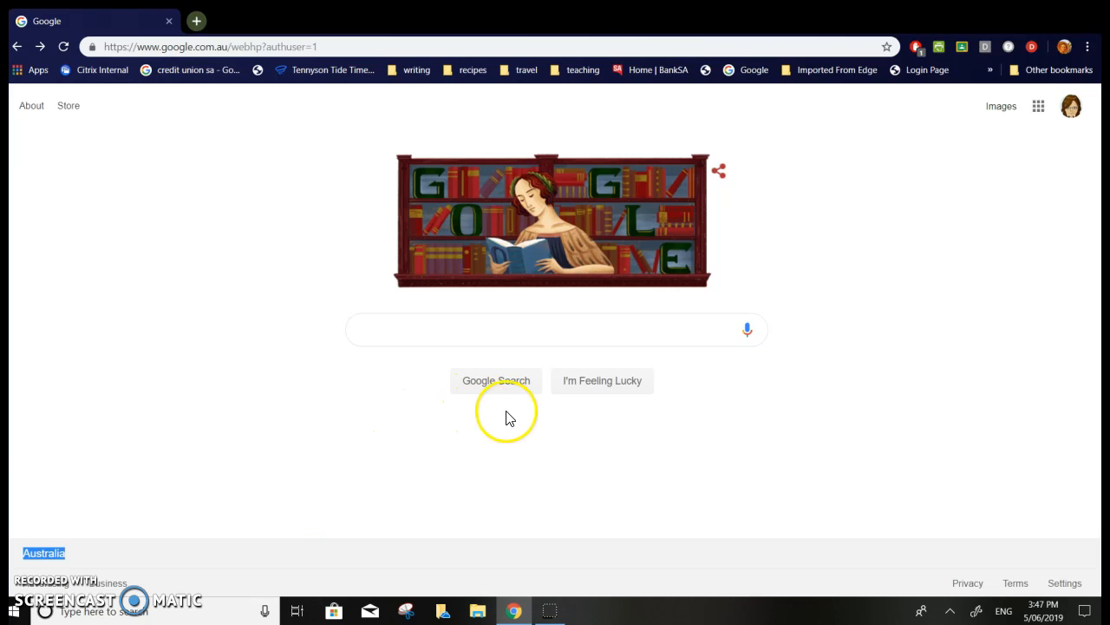
Open Google Drive from the Google apps list and create a new blank Google Sheets spreadsheet
{"action": "left_click", "coordinate": [1040, 109]}
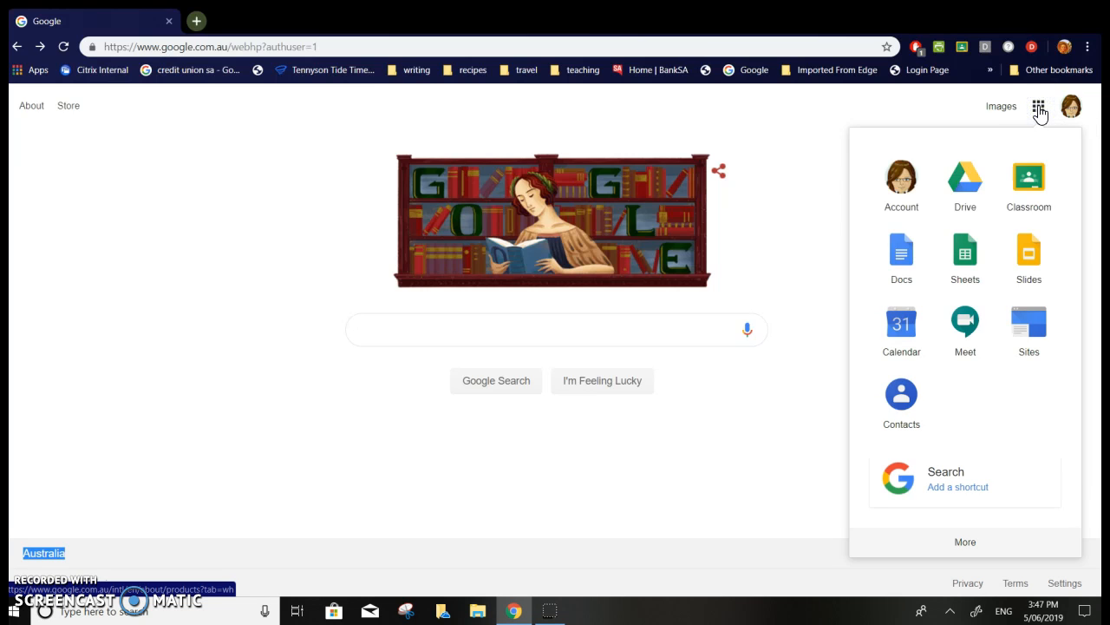
{"action": "left_click", "coordinate": [972, 180]}
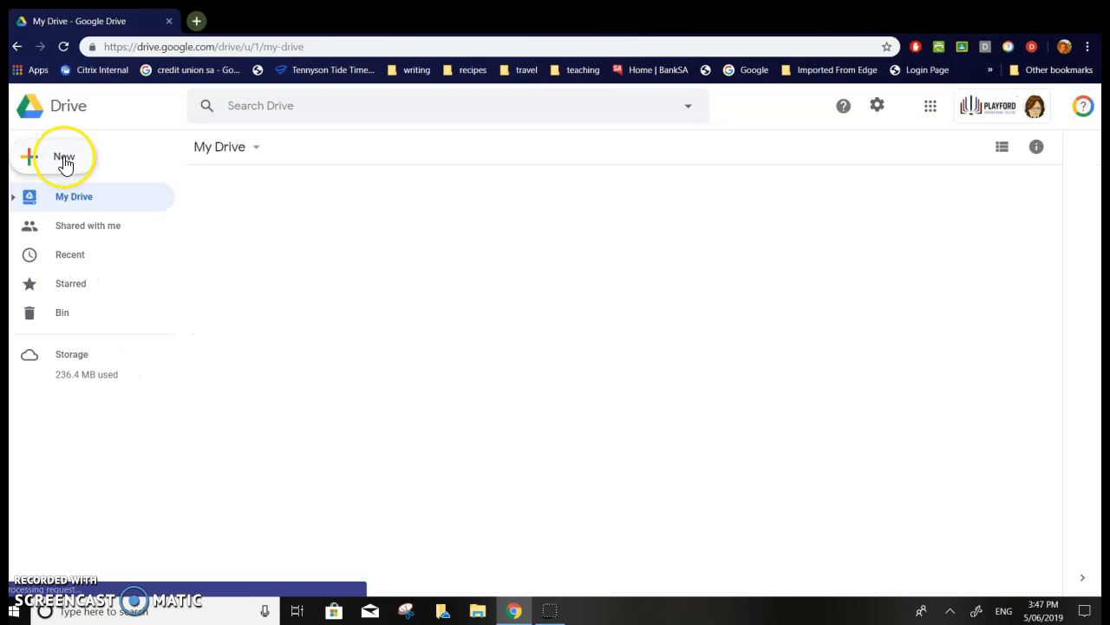
{"action": "left_click", "coordinate": [64, 161]}
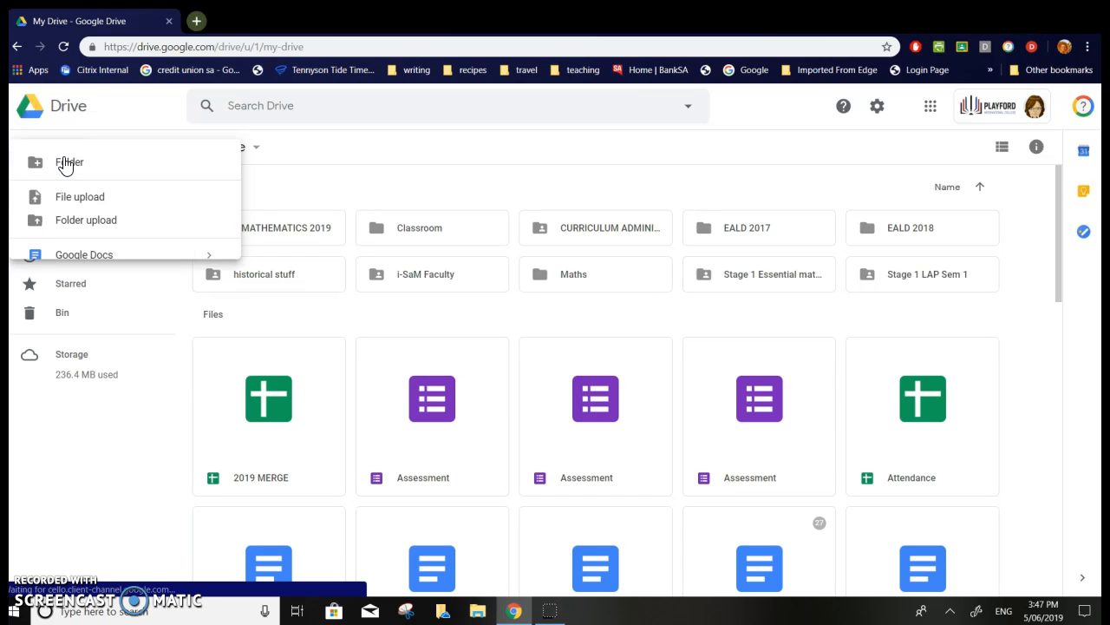
{"action": "left_click", "coordinate": [92, 275]}
{"action": "left_click", "coordinate": [109, 282]}
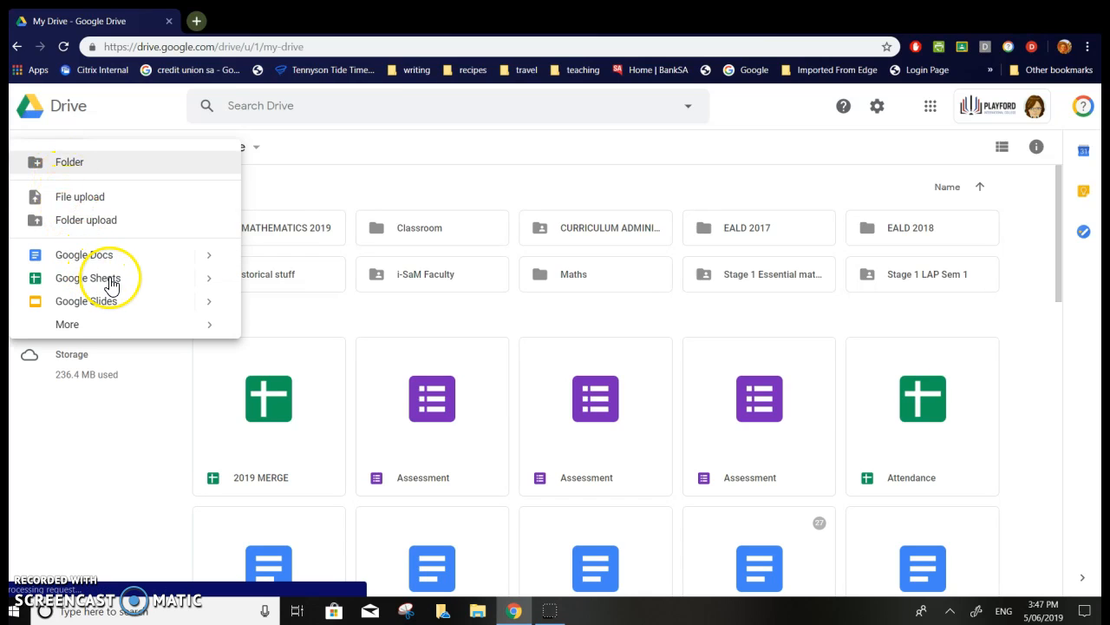
{"action": "left_click", "coordinate": [110, 279]}
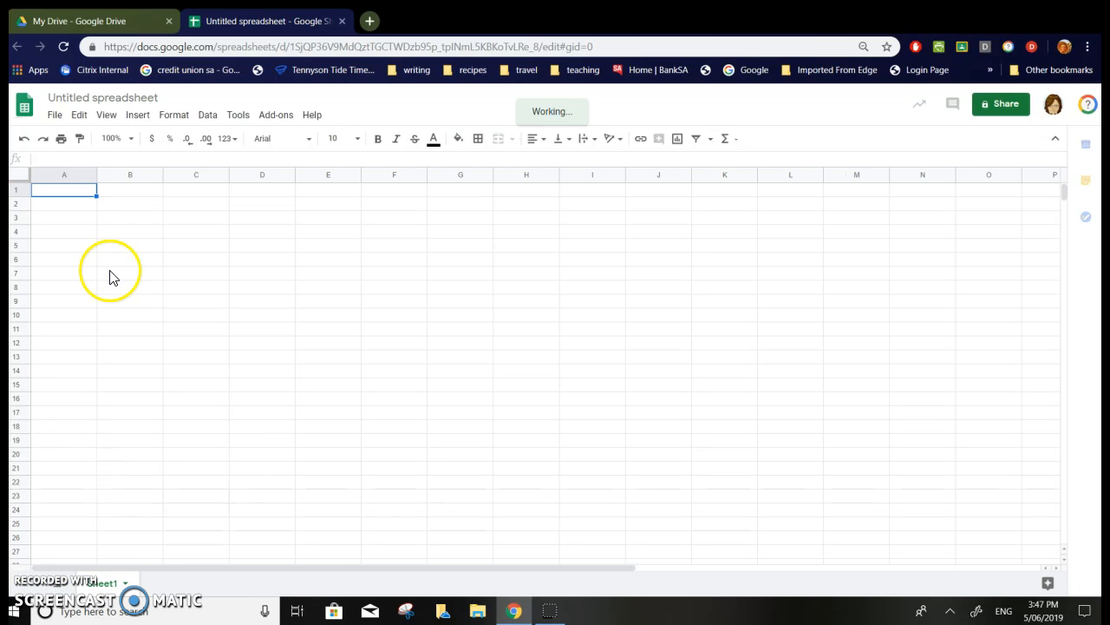
Rename the untitled spreadsheet as "name pay"
{"action": "left_click", "coordinate": [76, 99]}
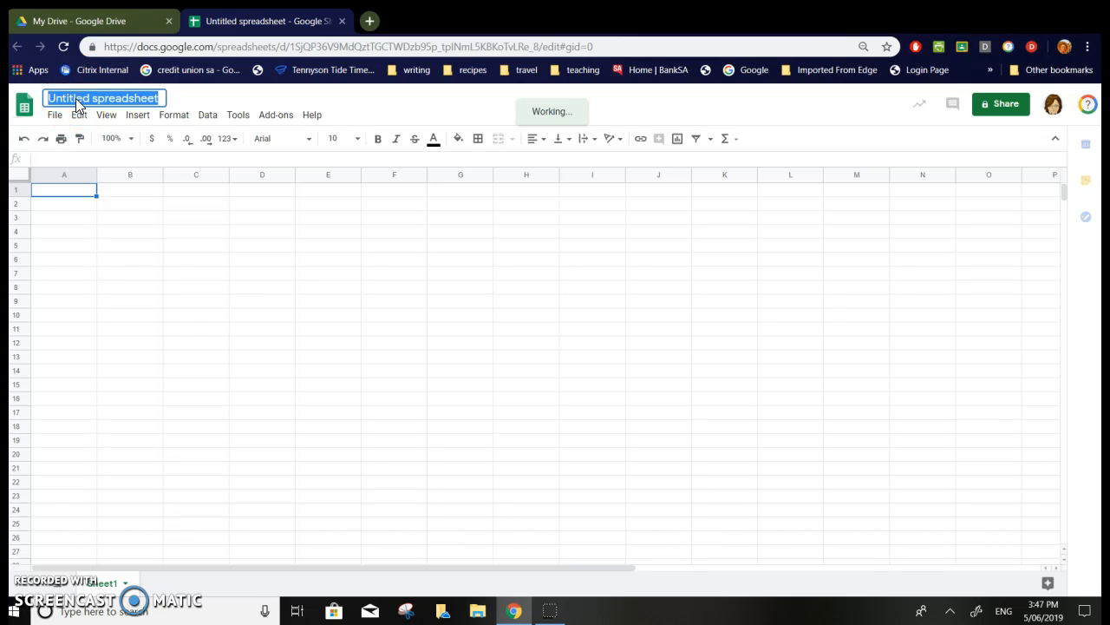
{"action": "type", "text": "name"}
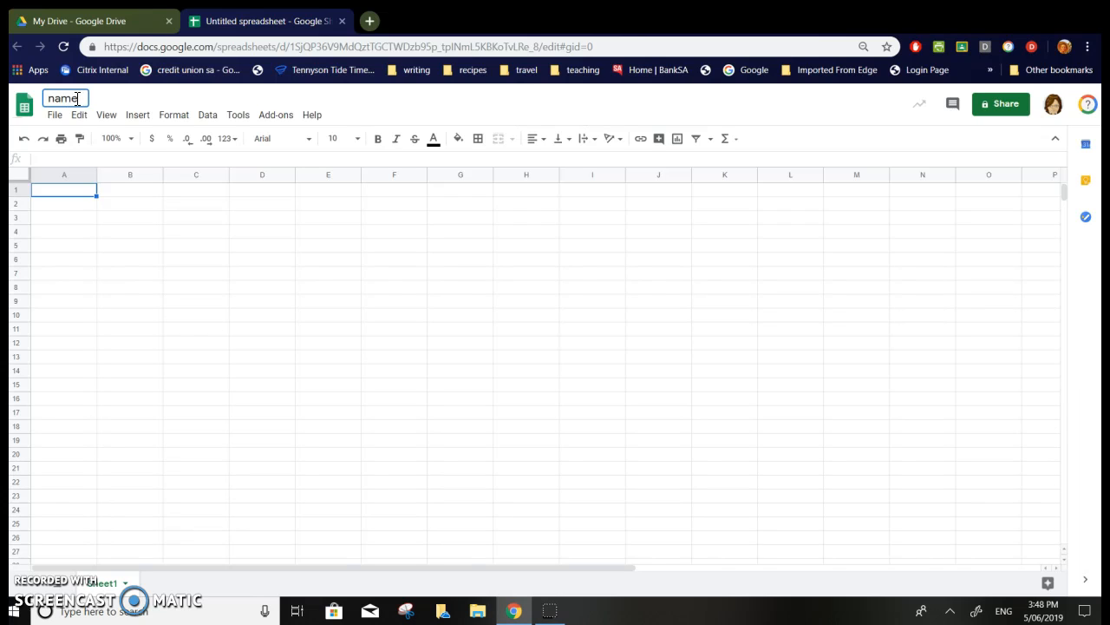
{"action": "type", "text": " wage"}
{"action": "key", "text": "BackSpace"}
{"action": "key", "text": "BackSpace"}
{"action": "key", "text": "BackSpace"}
{"action": "key", "text": "BackSpace"}
{"action": "key", "text": "BackSpace"}
{"action": "type", "text": "pay"}
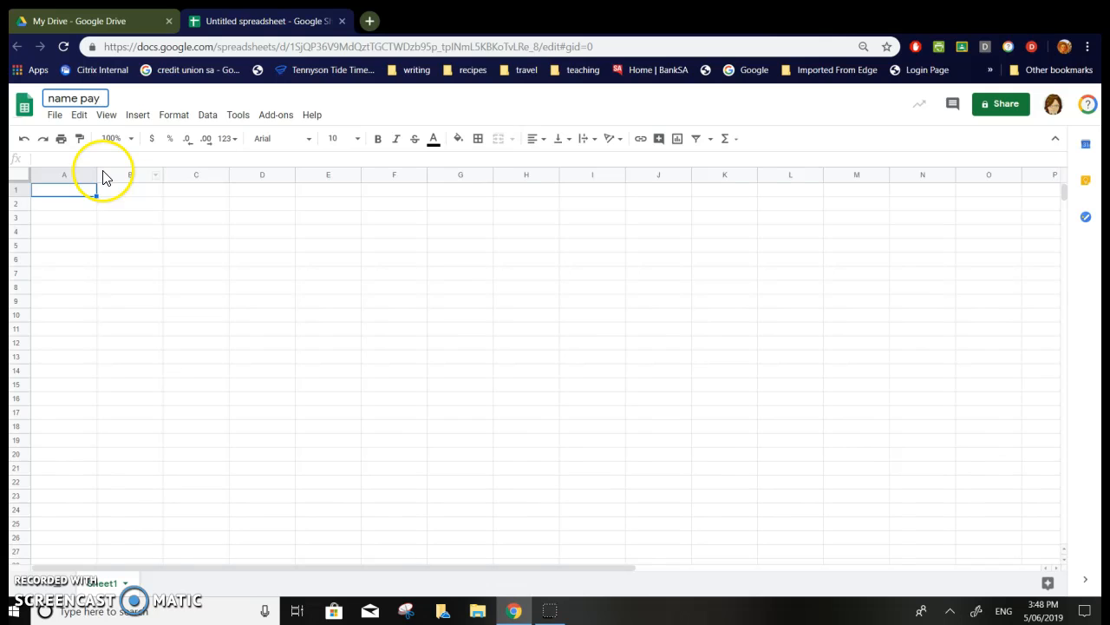
{"action": "key", "text": "Return"}
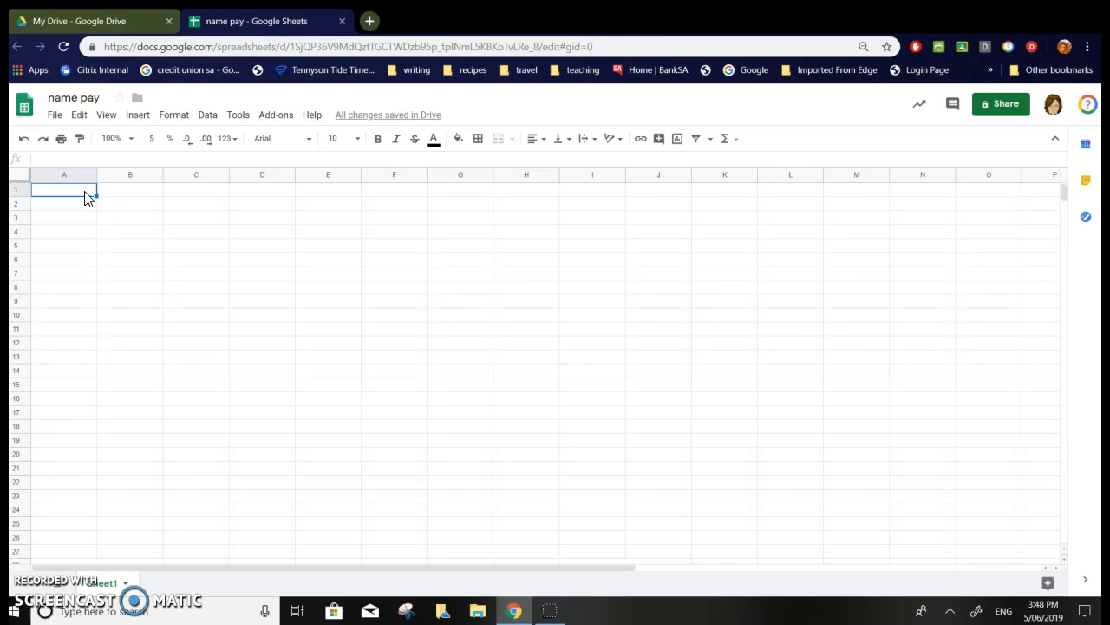
Apply all borders to the cell range A1:G2
{"action": "left_click", "coordinate": [87, 186]}
{"action": "left_click", "coordinate": [76, 195]}
{"action": "mouse_move", "coordinate": [75, 195]}
{"action": "left_mouse_down"}
{"action": "mouse_move", "coordinate": [76, 205]}
{"action": "mouse_move", "coordinate": [183, 196]}
{"action": "mouse_move", "coordinate": [213, 206]}
{"action": "mouse_move", "coordinate": [446, 205]}
{"action": "left_mouse_up"}
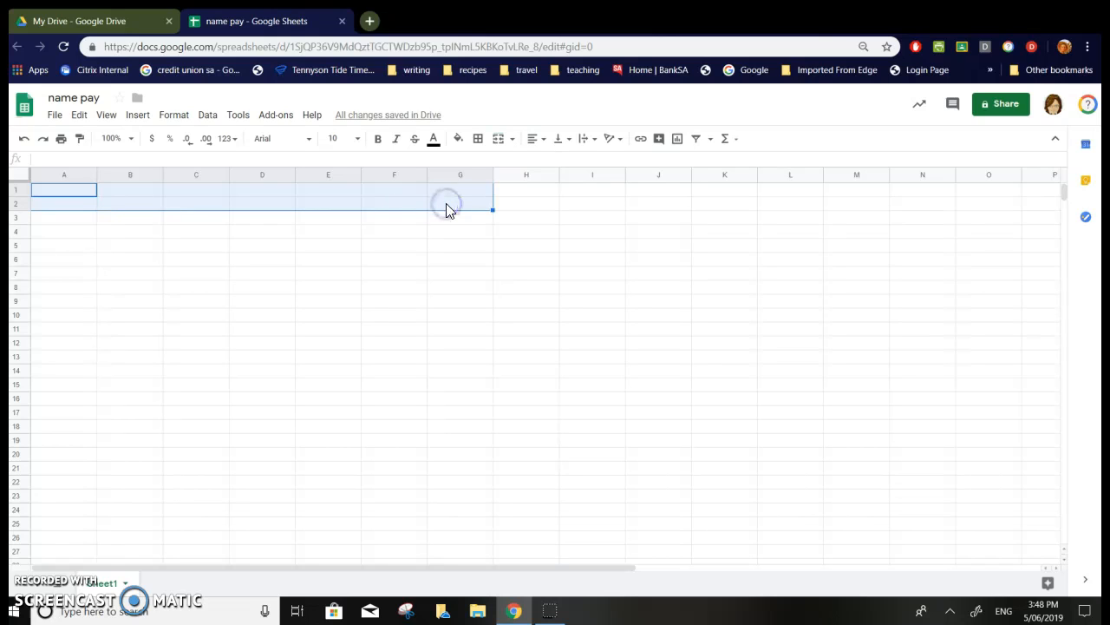
{"action": "left_click", "coordinate": [89, 161]}
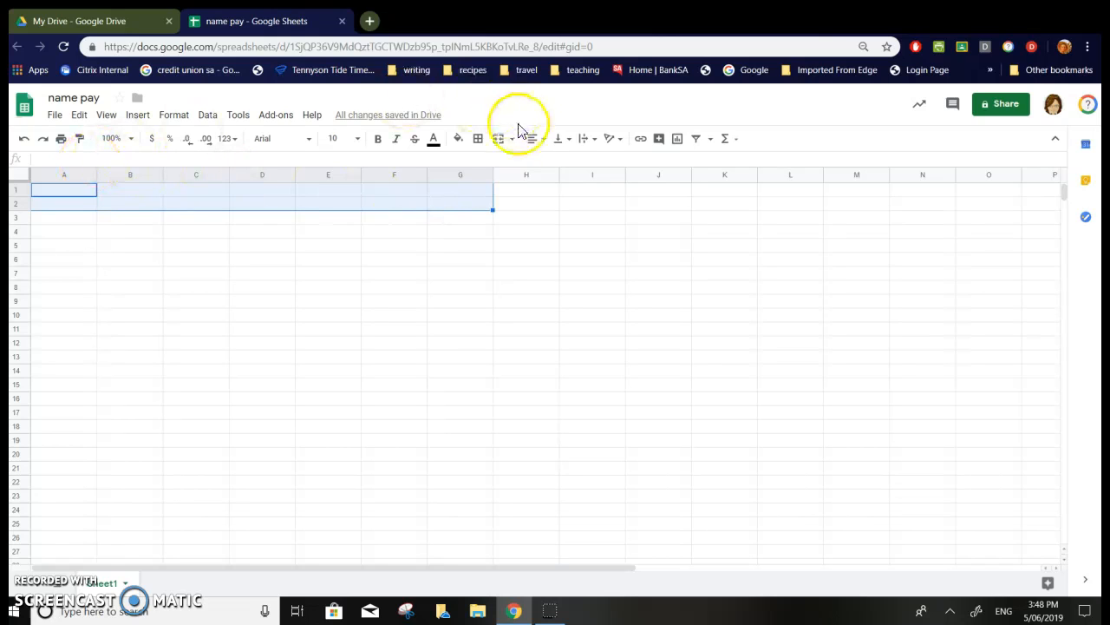
{"action": "left_click", "coordinate": [478, 143]}
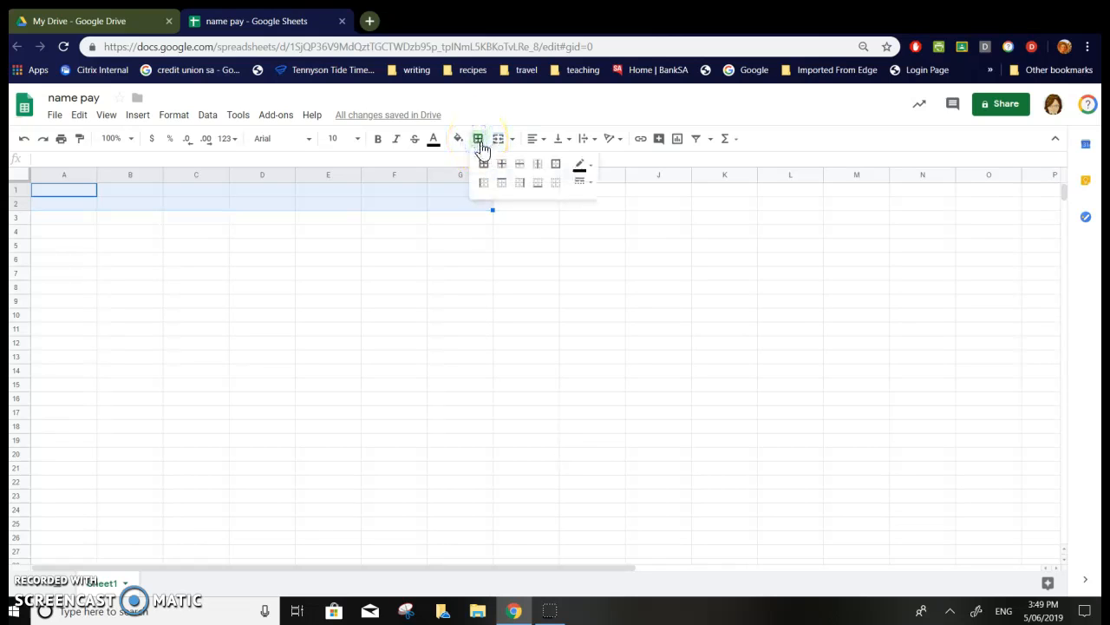
{"action": "left_click", "coordinate": [484, 164]}
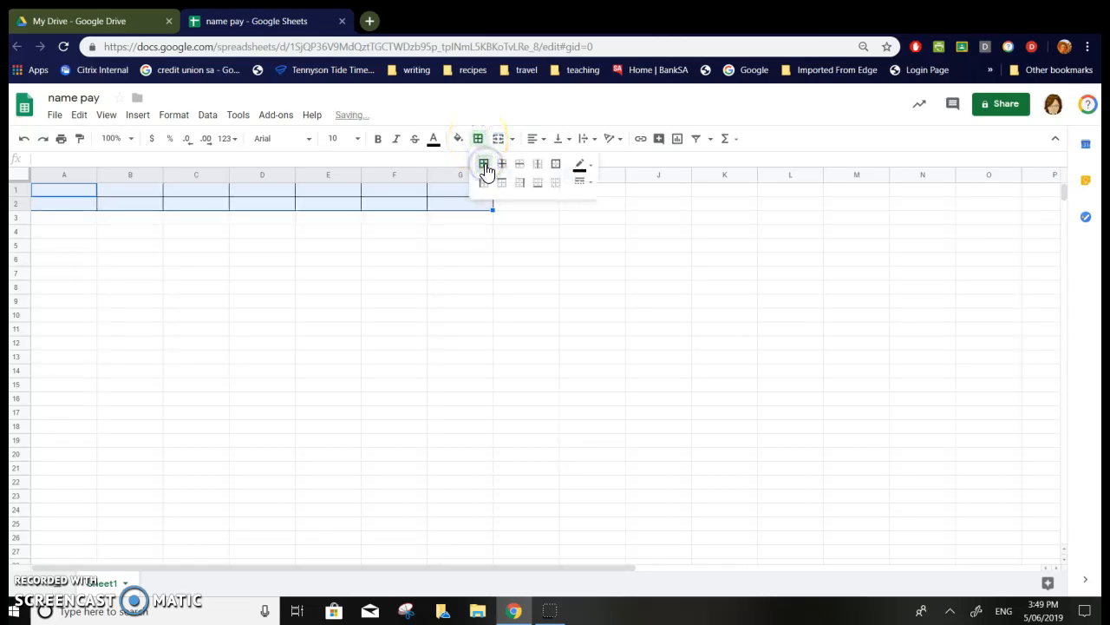
{"action": "left_click", "coordinate": [286, 316]}
Enter the headings "week" in cell A1 and "standard hours of work" in cell B1
{"action": "left_click", "coordinate": [79, 194]}
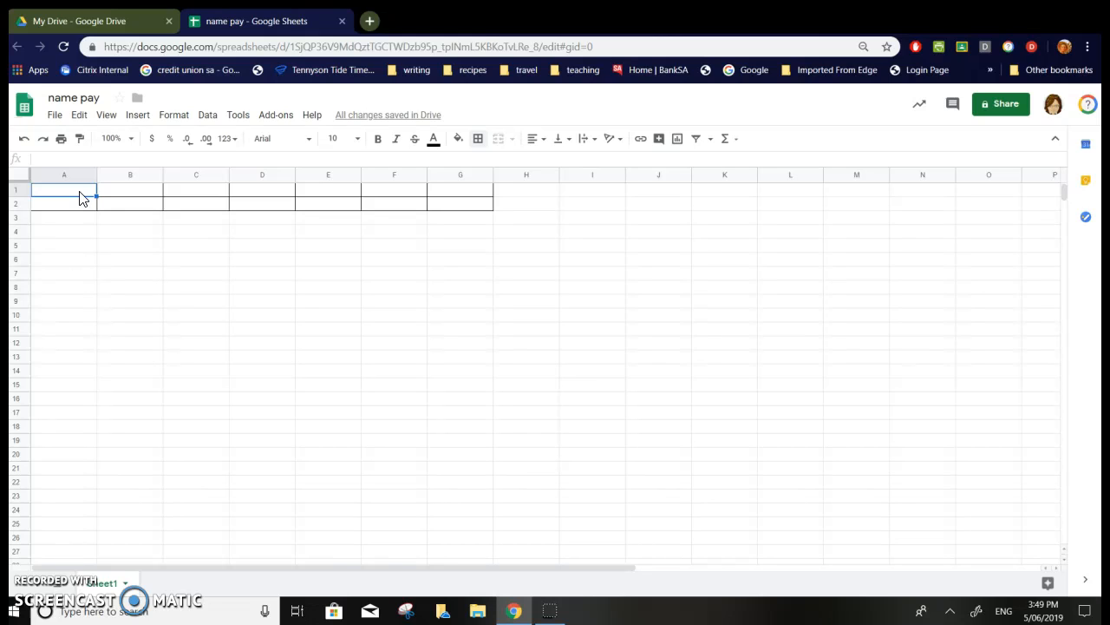
{"action": "type", "text": "week"}
{"action": "key", "text": "Tab"}
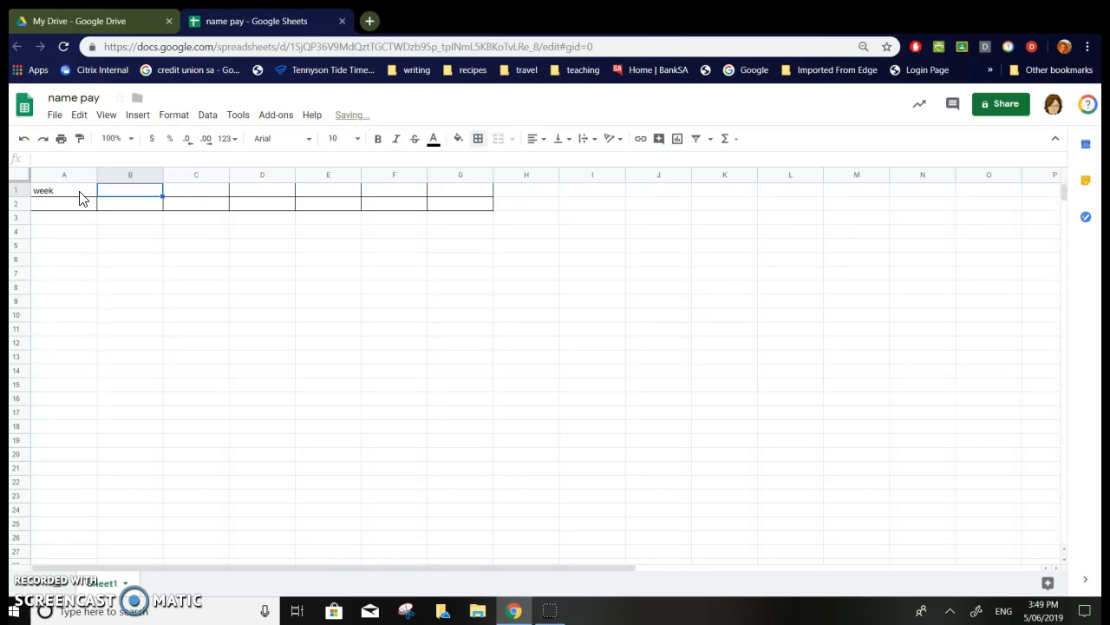
{"action": "type", "text": "standard"}
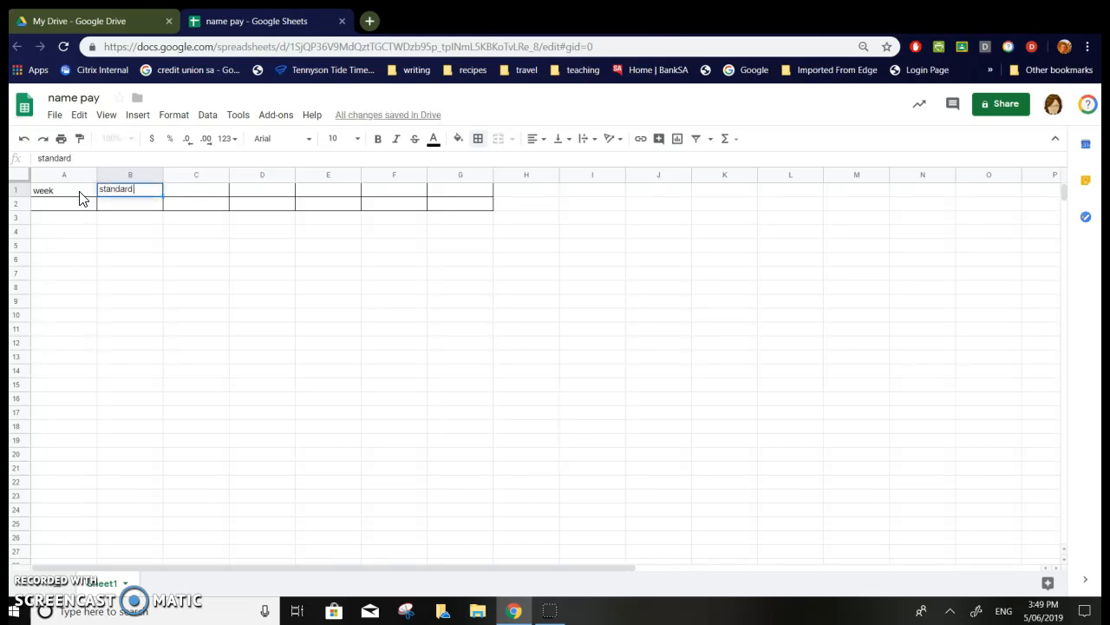
{"action": "type", "text": " hours o"}
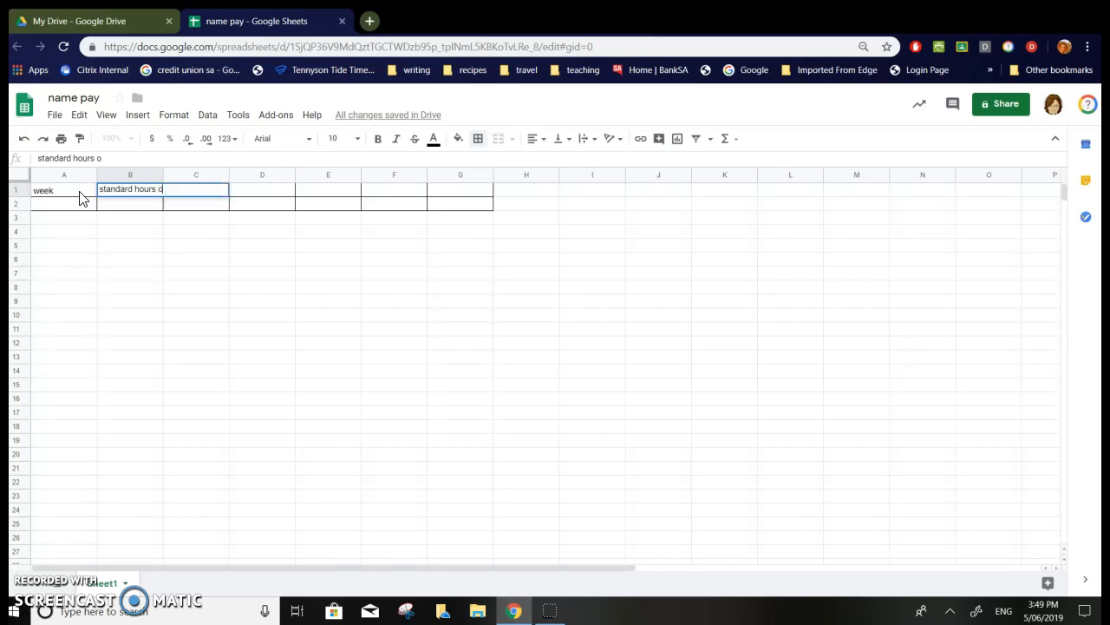
{"action": "type", "text": "f work"}
{"action": "key", "text": "Return"}
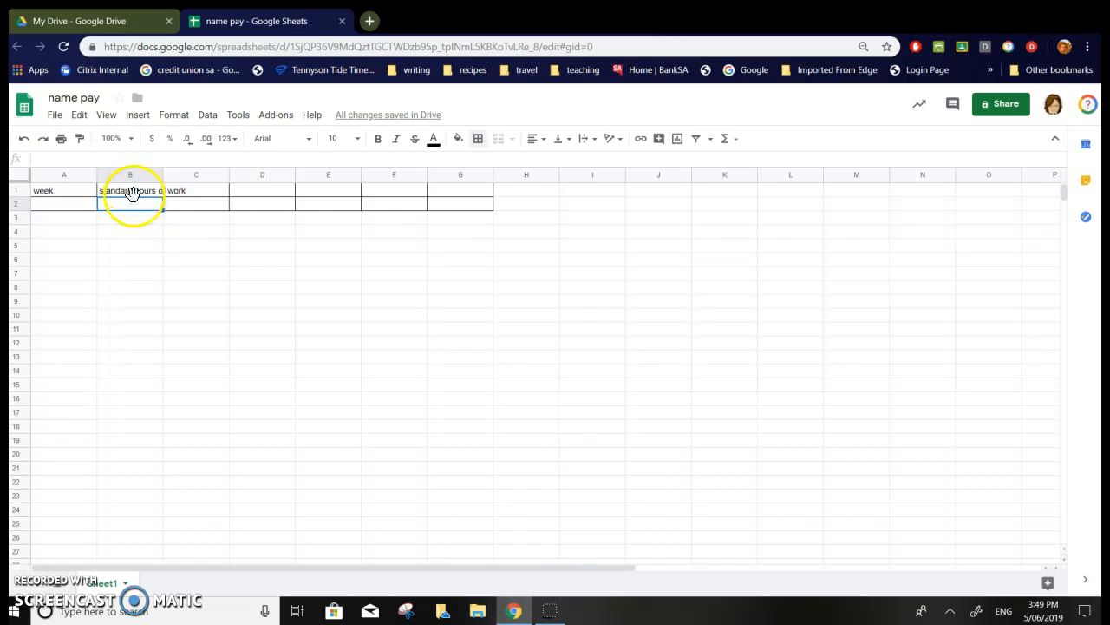
Set text wrapping to Wrap for the heading cells B1:G1
{"action": "left_click", "coordinate": [136, 194]}
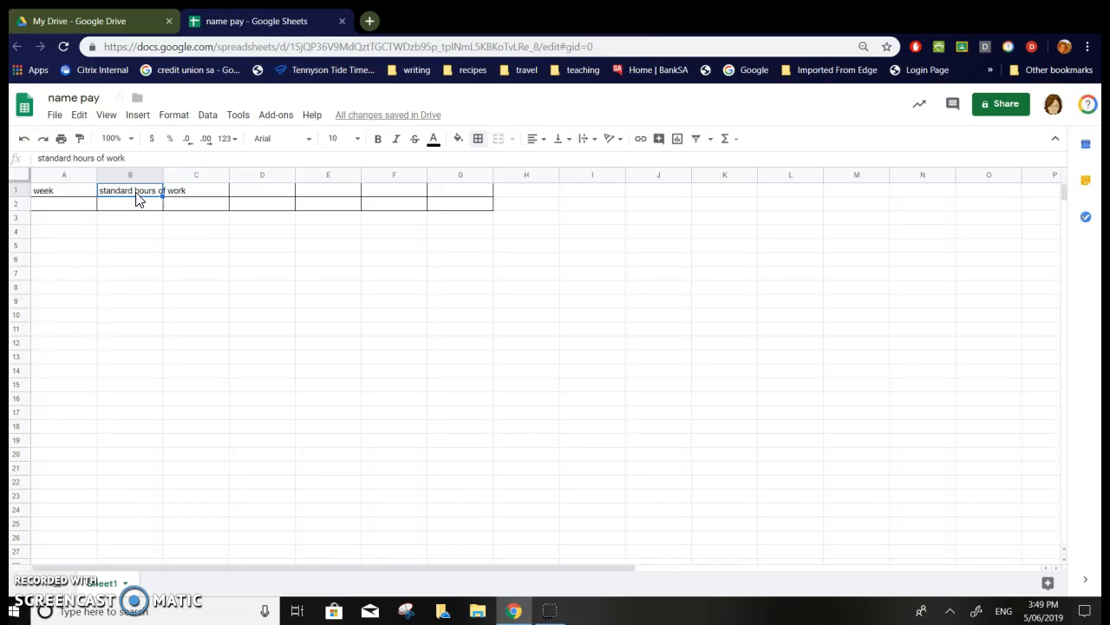
{"action": "left_click_drag", "start_coordinate": [137, 194], "coordinate": [446, 196]}
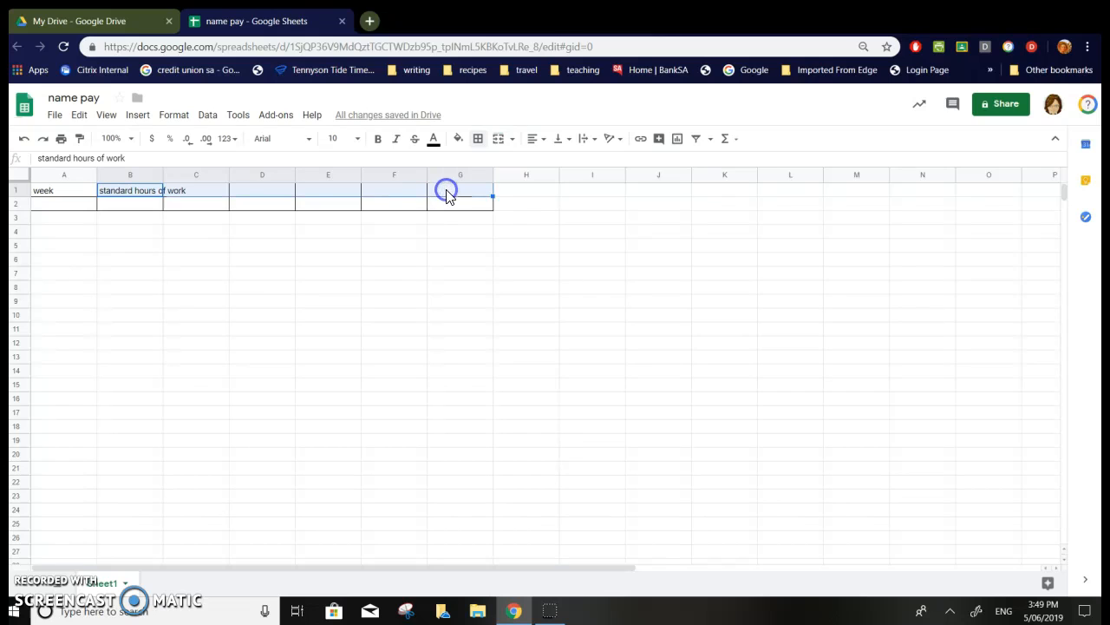
{"action": "left_click", "coordinate": [178, 117]}
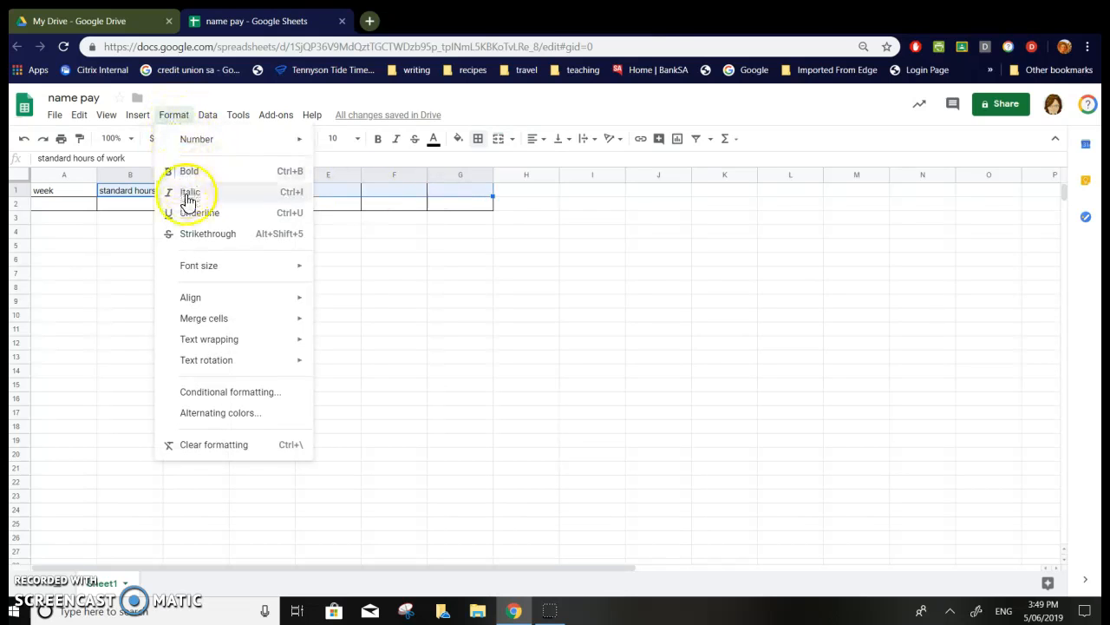
{"action": "mouse_move", "coordinate": [206, 339]}
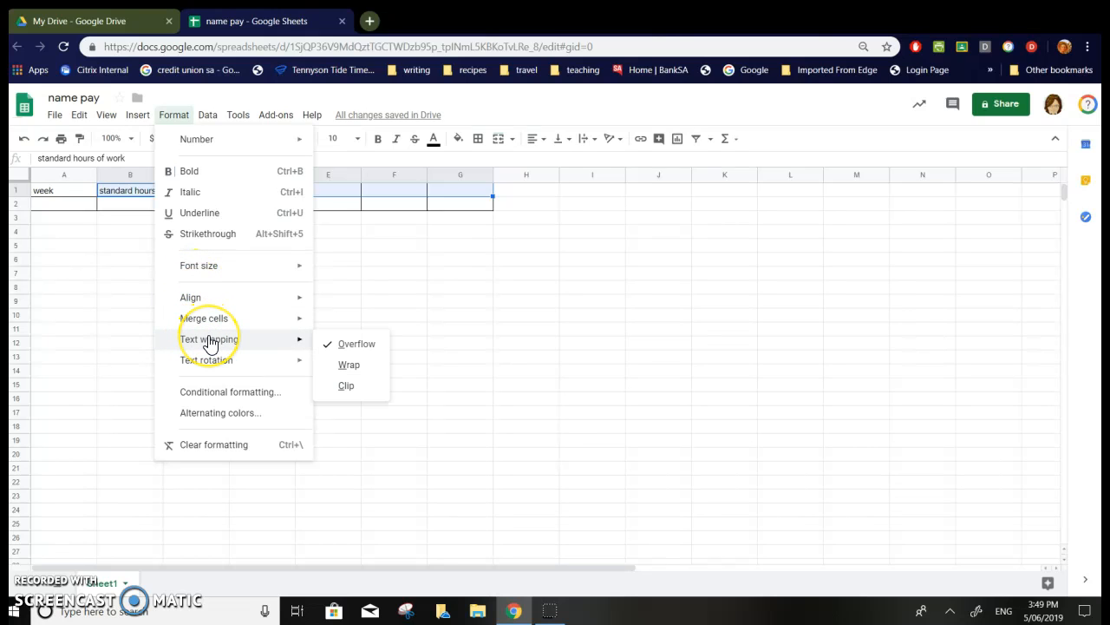
{"action": "left_click", "coordinate": [347, 366]}
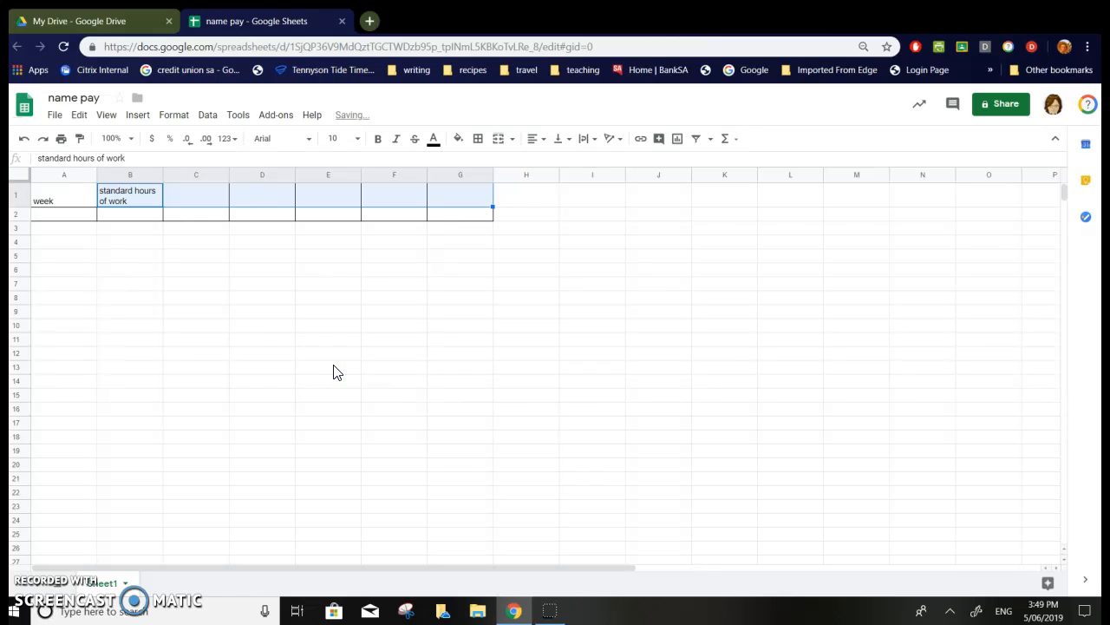
Enter the heading "overtime hours worked" in cell C1
{"action": "left_click", "coordinate": [200, 205]}
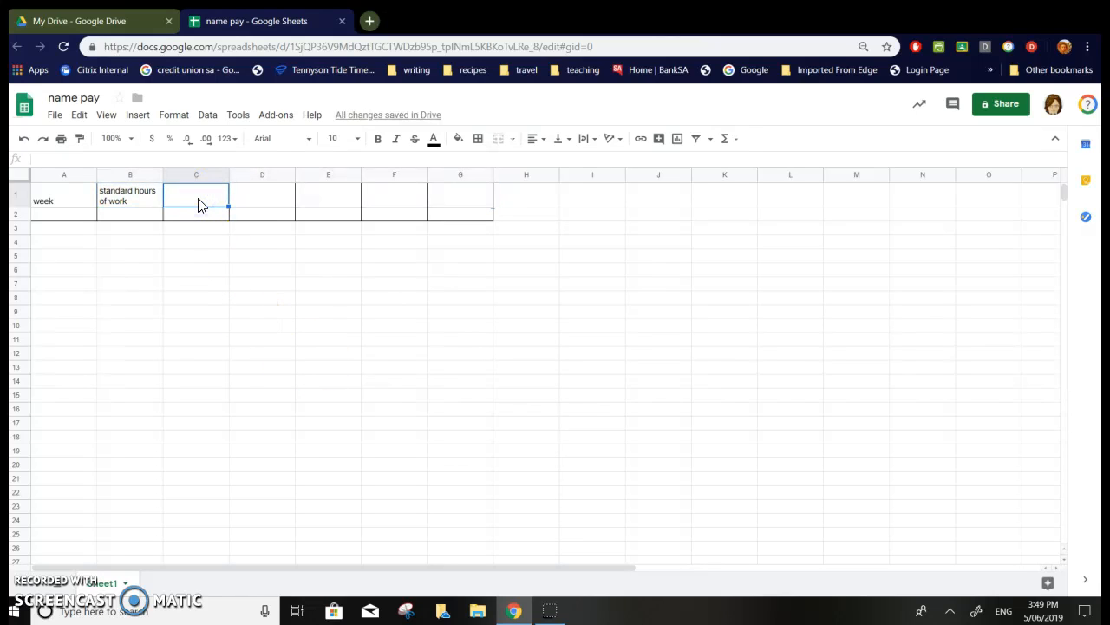
{"action": "type", "text": "overtime hours wo"}
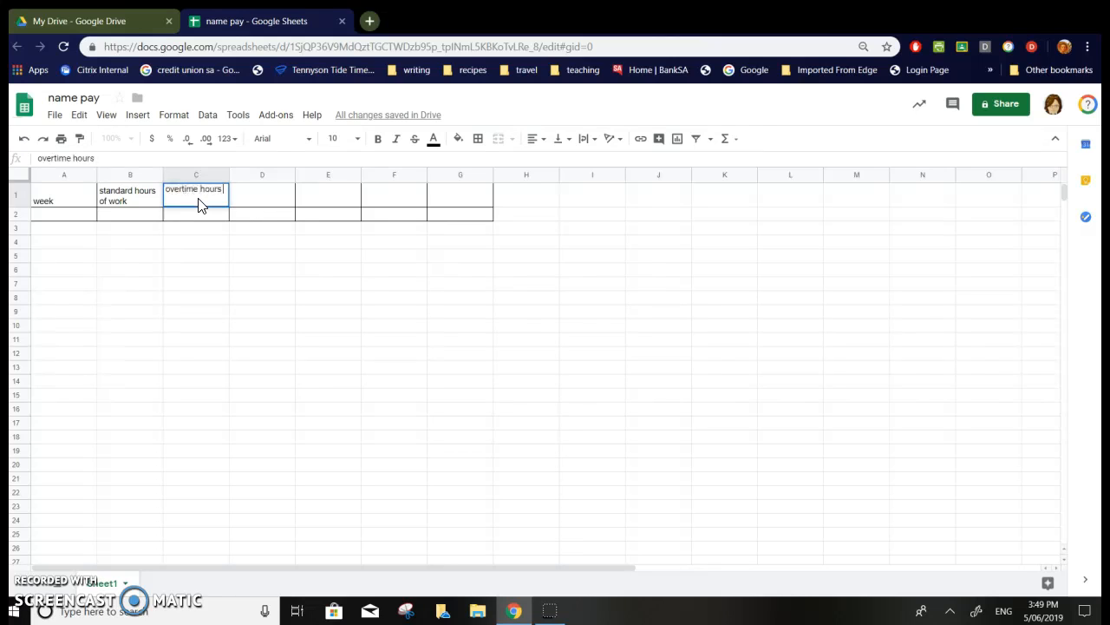
{"action": "type", "text": "rked"}
{"action": "key", "text": "Return"}
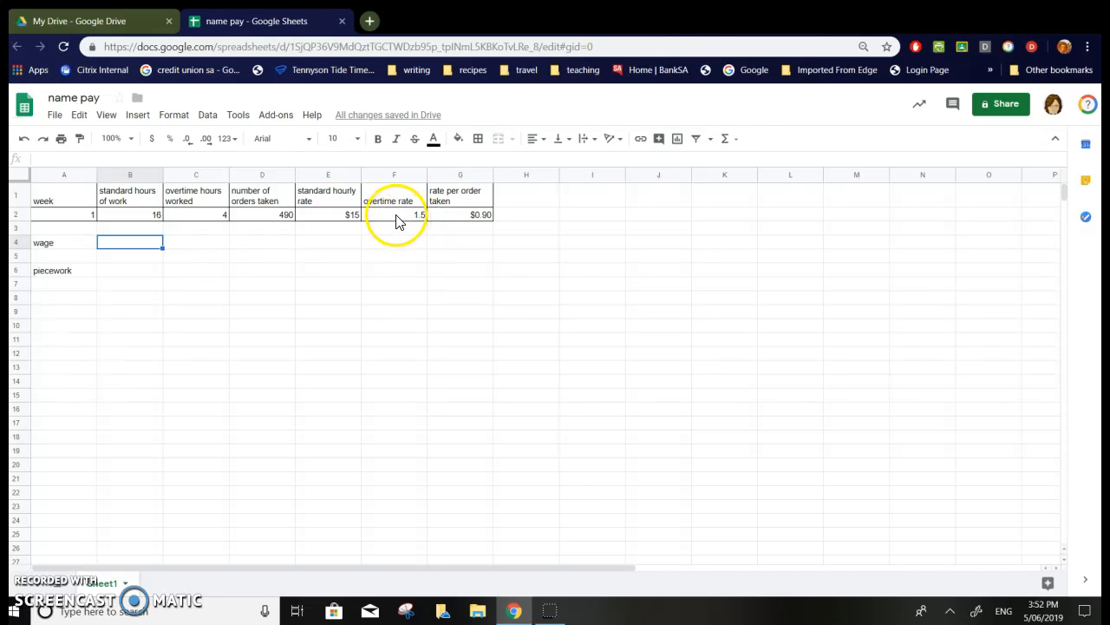
{"action": "left_click", "coordinate": [341, 222]}
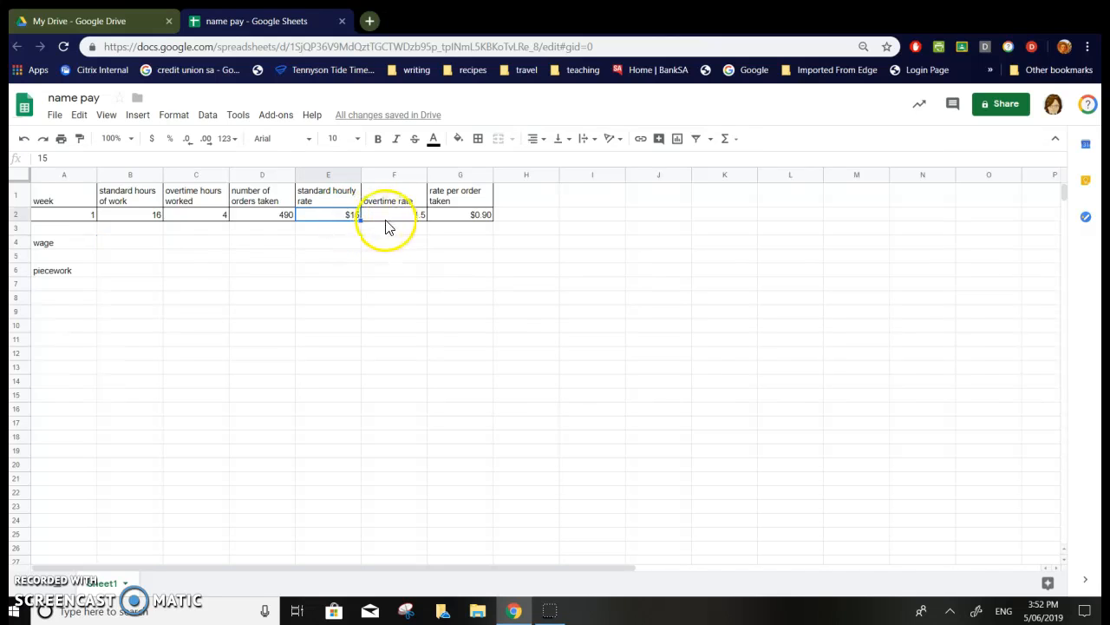
{"action": "left_click", "coordinate": [388, 226]}
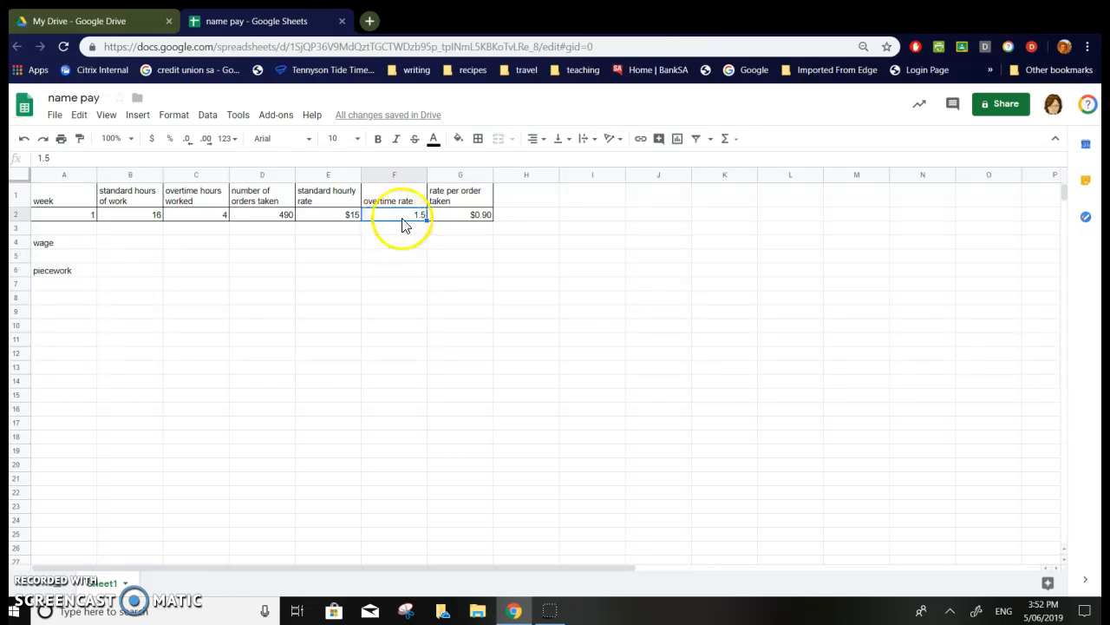
{"action": "left_click", "coordinate": [441, 220]}
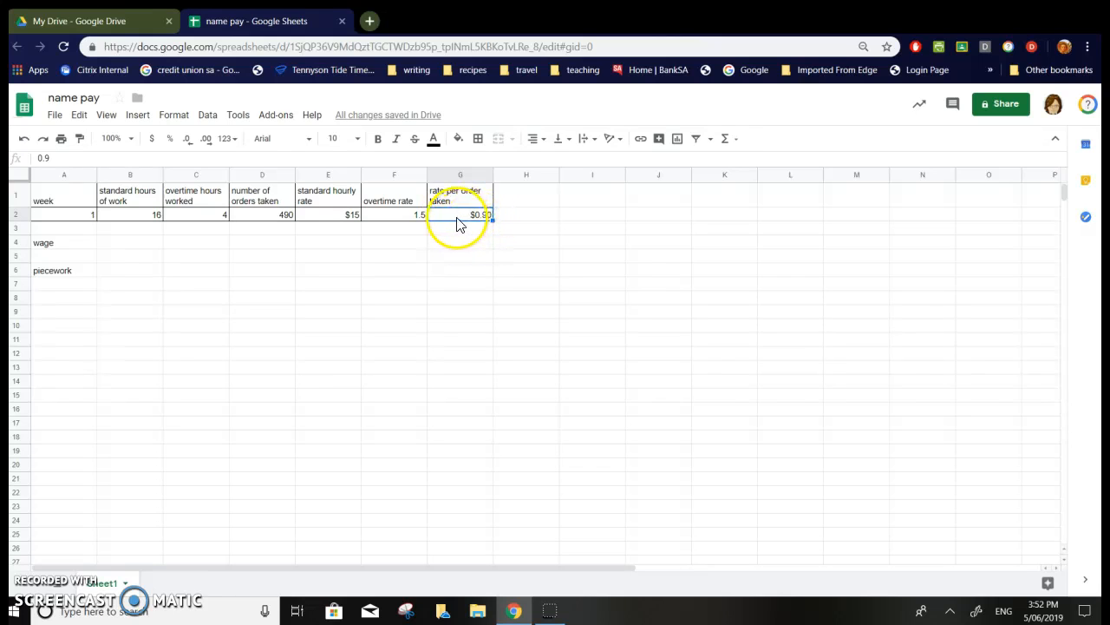
Make the "wage" label in A4 and the "piecework" label in A6 bold
{"action": "left_click", "coordinate": [67, 247]}
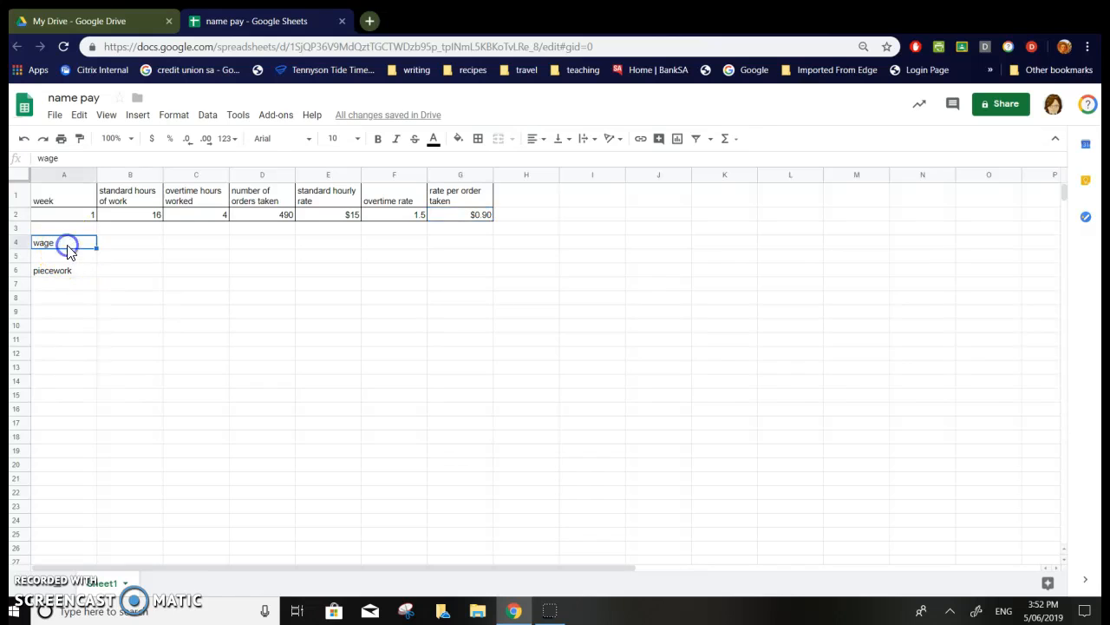
{"action": "left_click", "coordinate": [380, 141]}
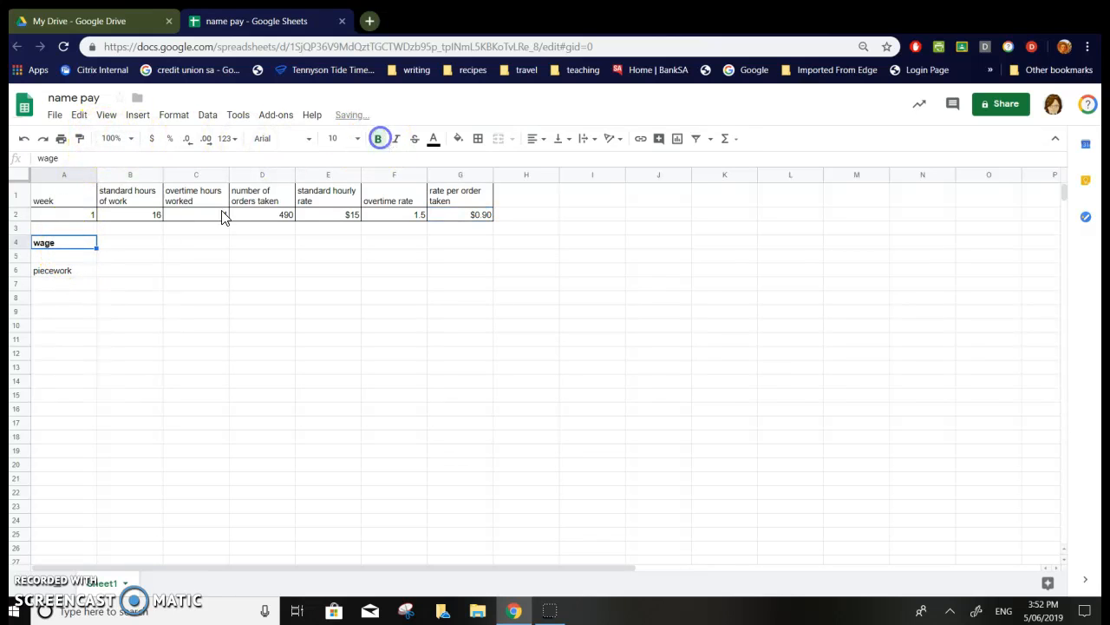
{"action": "left_click", "coordinate": [48, 277]}
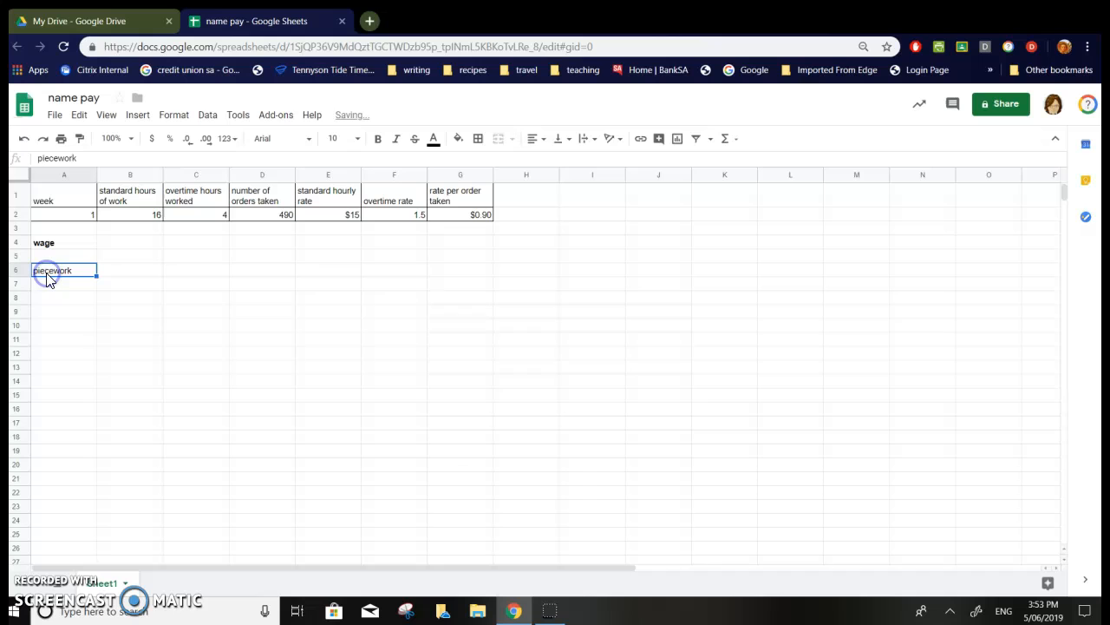
{"action": "left_click", "coordinate": [379, 141]}
{"action": "left_click", "coordinate": [108, 244]}
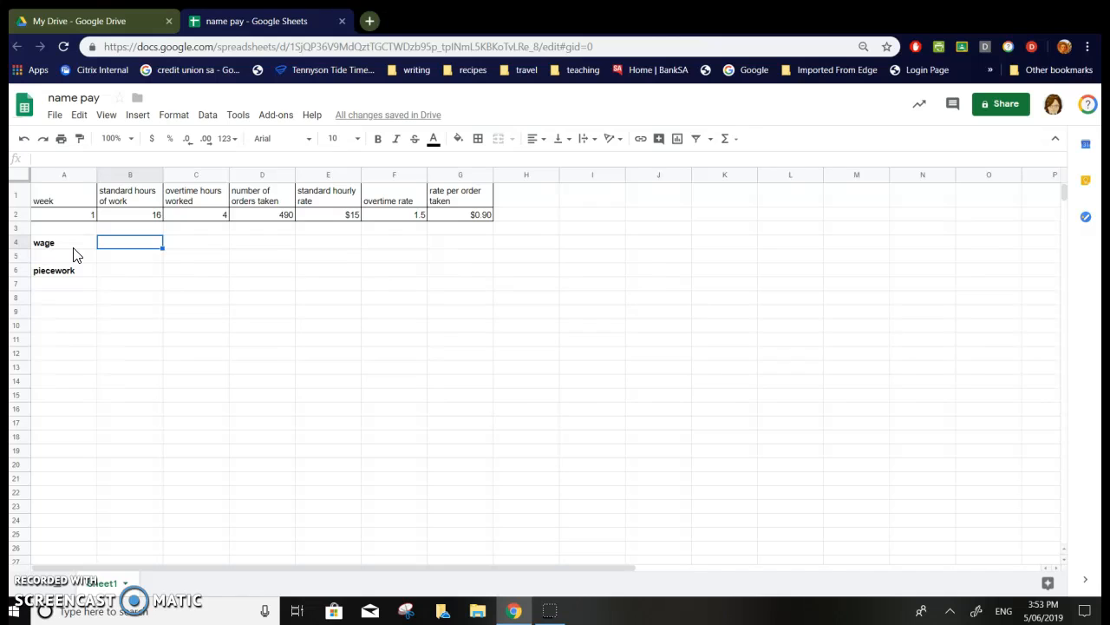
{"action": "left_click", "coordinate": [128, 215]}
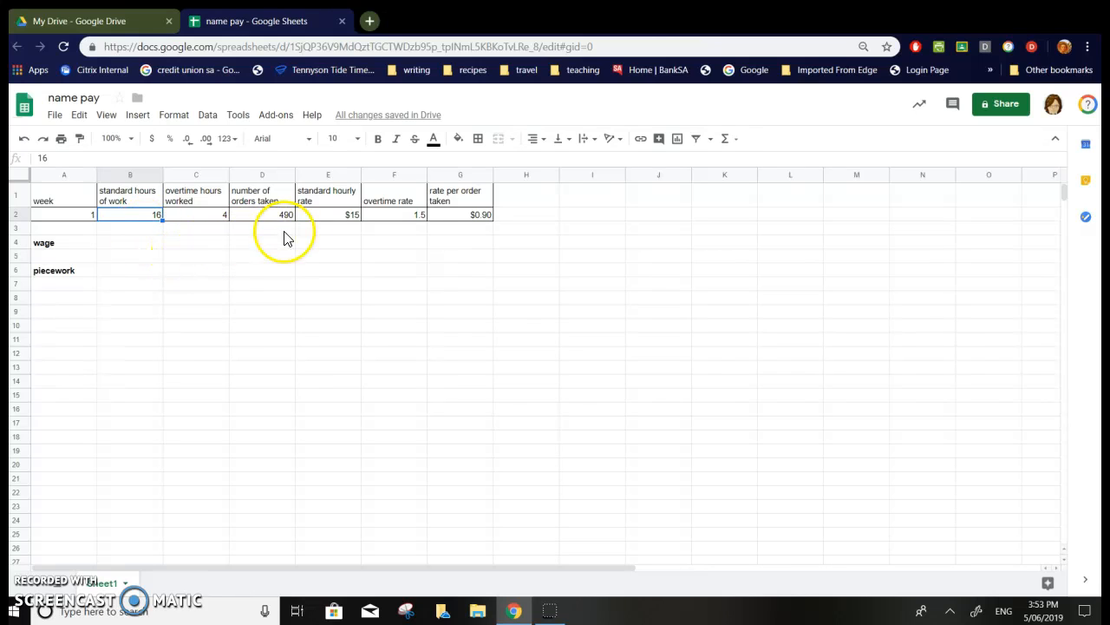
{"action": "left_click", "coordinate": [321, 219]}
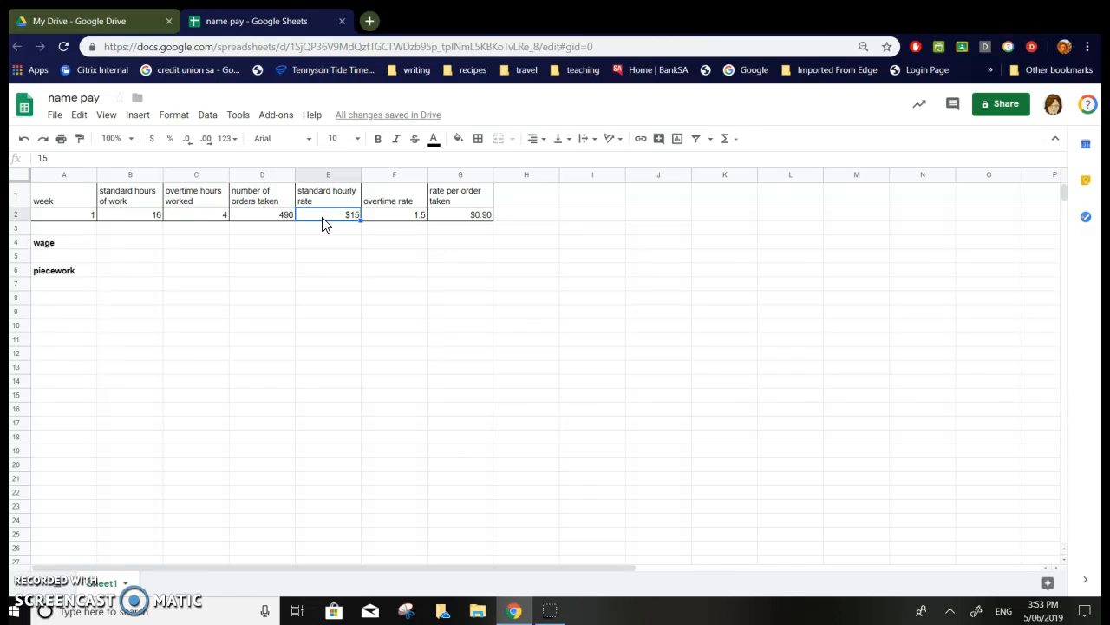
Enter "The wages will be standard hours of work x standard hourly rate + overtime hours worked x overtime rate x" in cell B4
{"action": "left_click", "coordinate": [214, 219]}
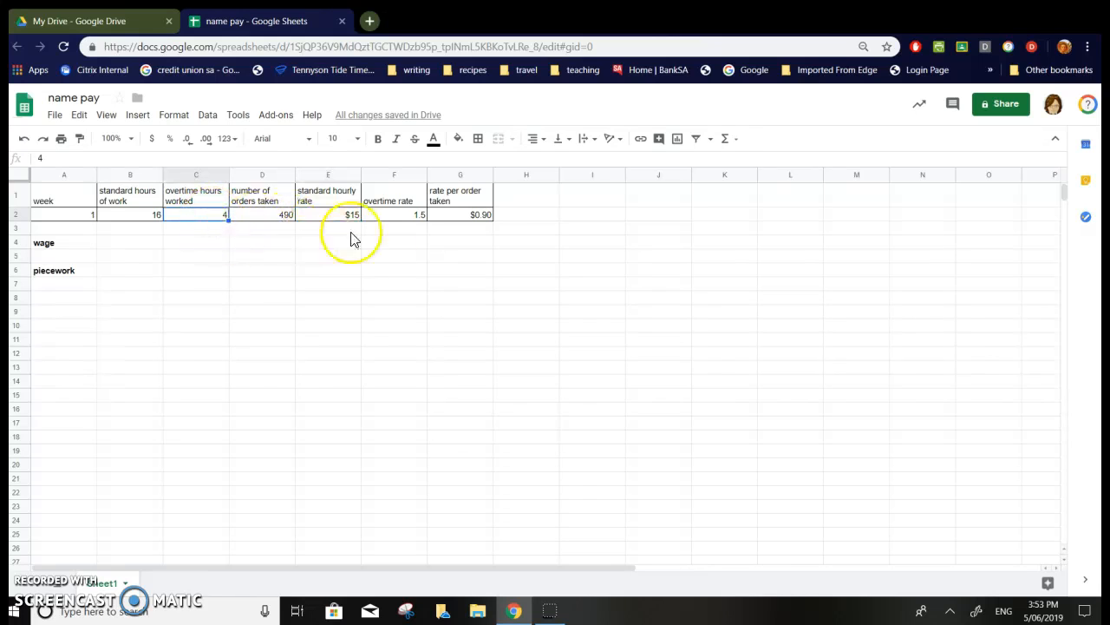
{"action": "left_click", "coordinate": [400, 221]}
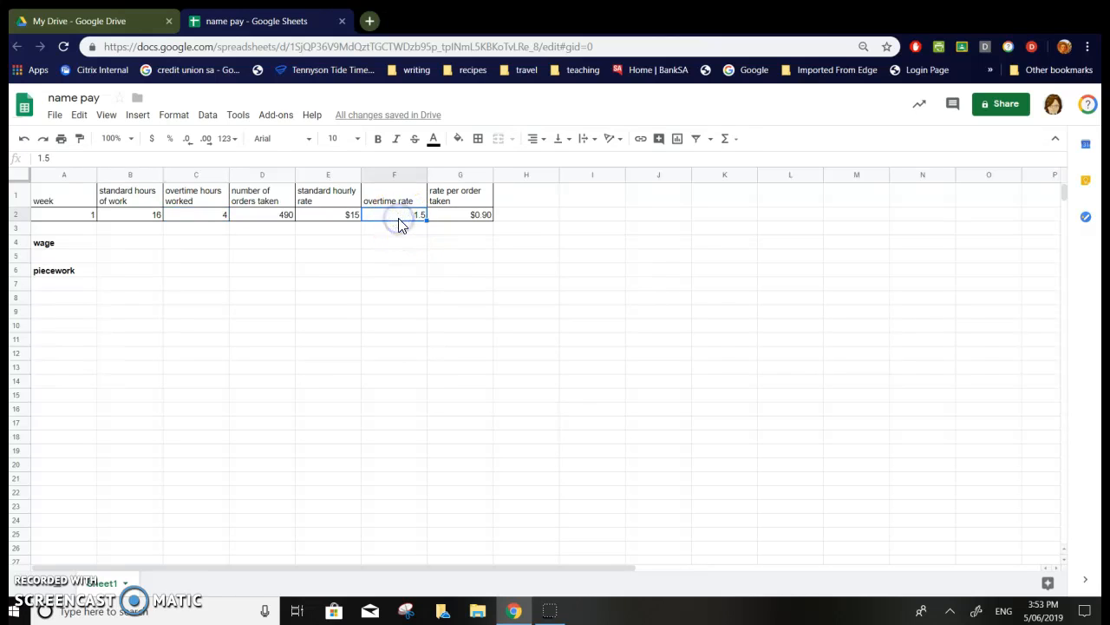
{"action": "left_click", "coordinate": [127, 247]}
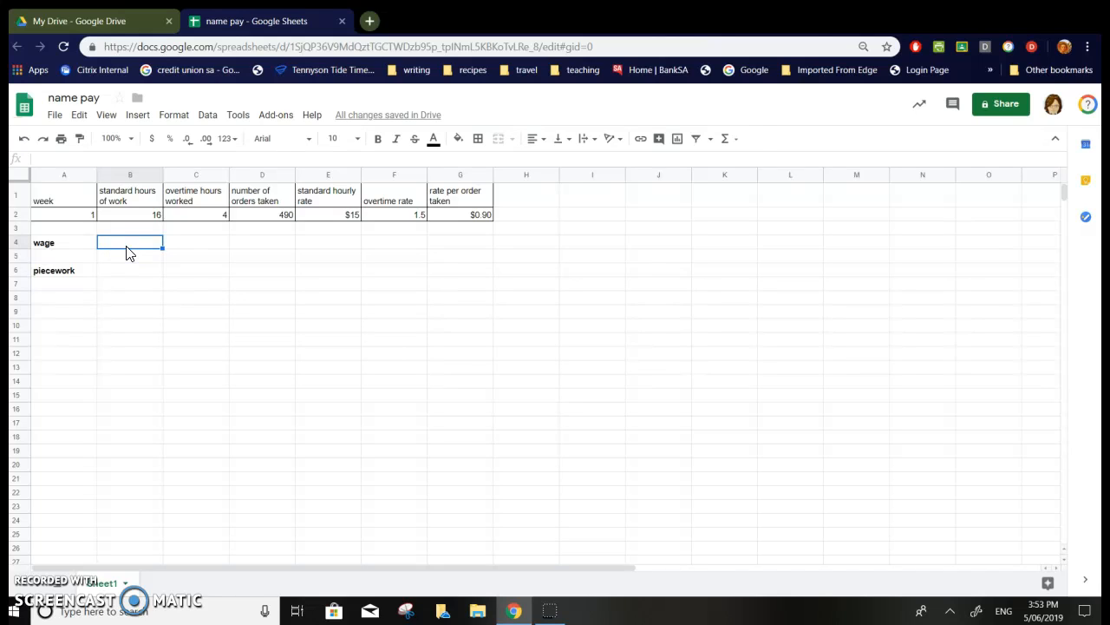
{"action": "type", "text": "The wages will be"}
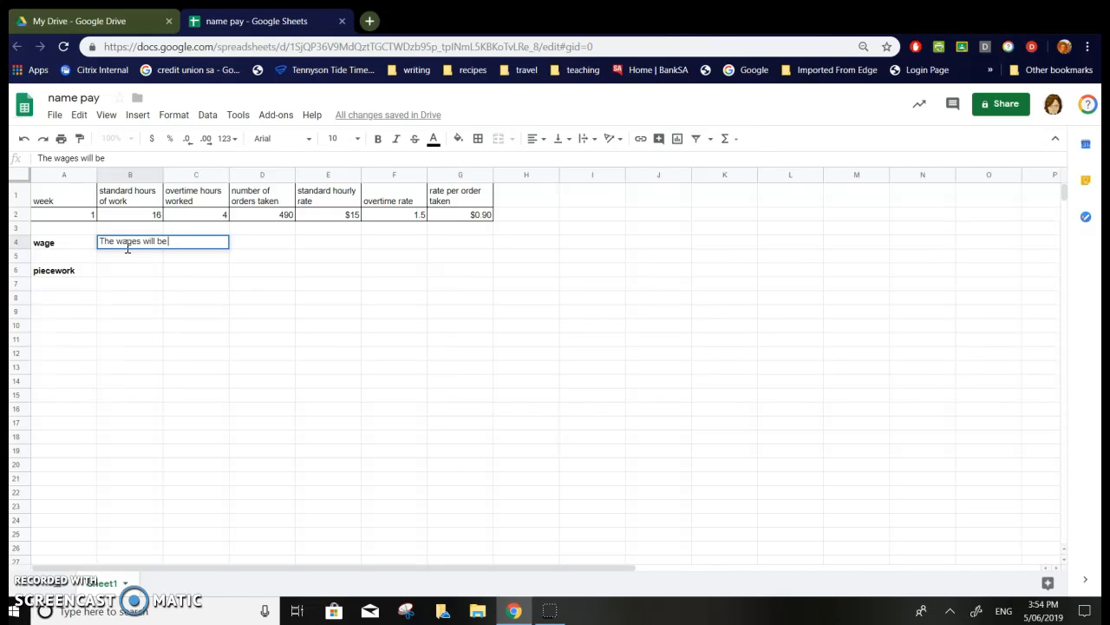
{"action": "type", "text": " standard hours of work"}
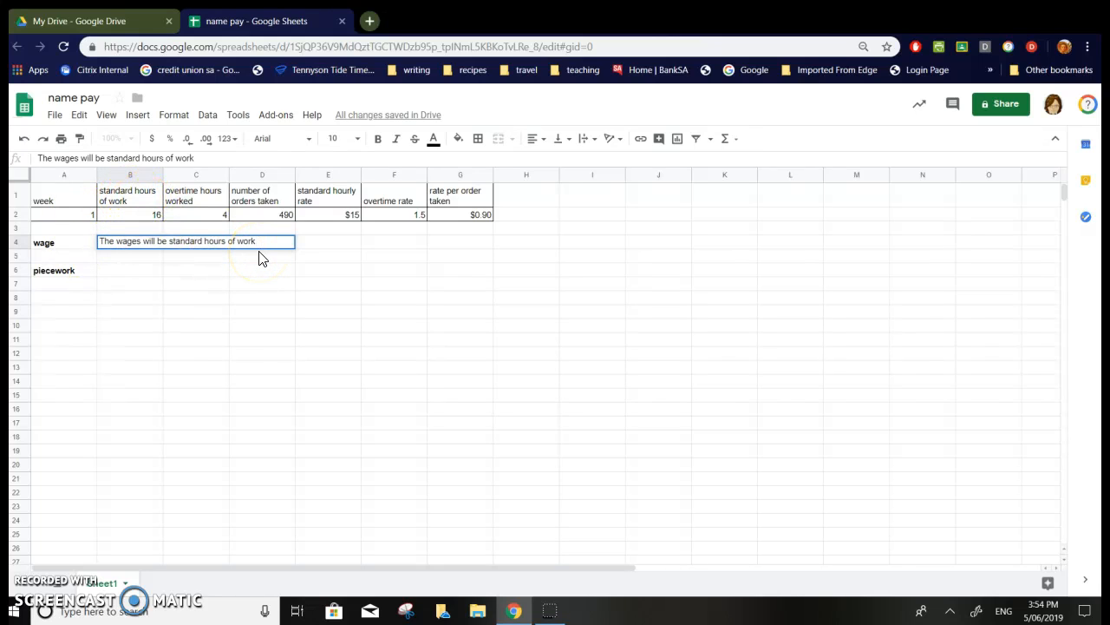
{"action": "type", "text": "x"}
{"action": "type", "text": "standard hou"}
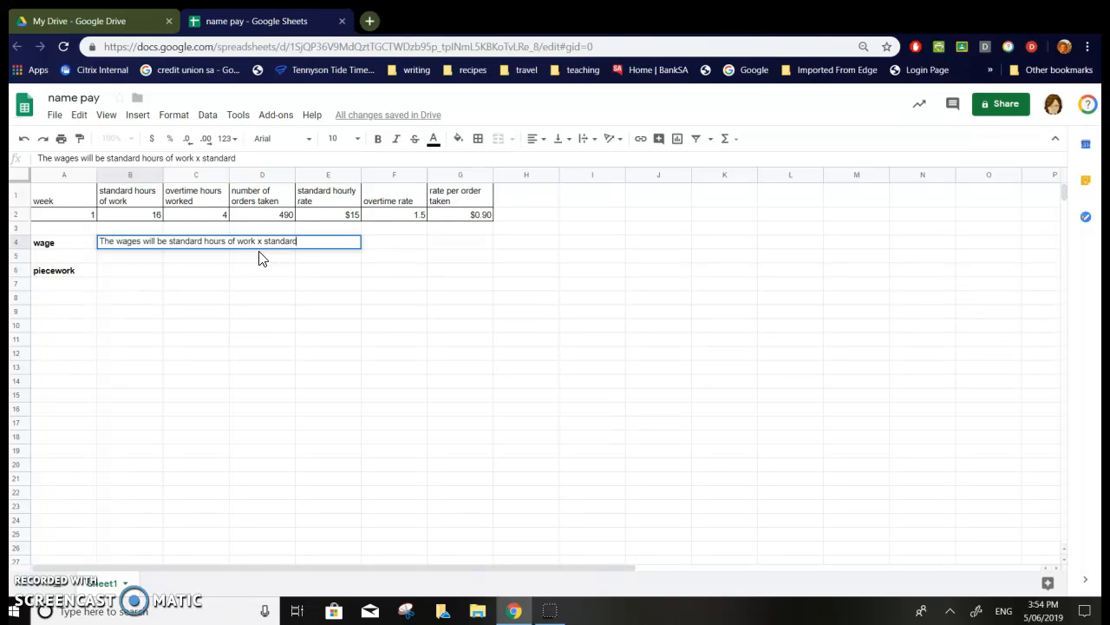
{"action": "type", "text": "rly rate +"}
{"action": "type", "text": "overtime hours worked"}
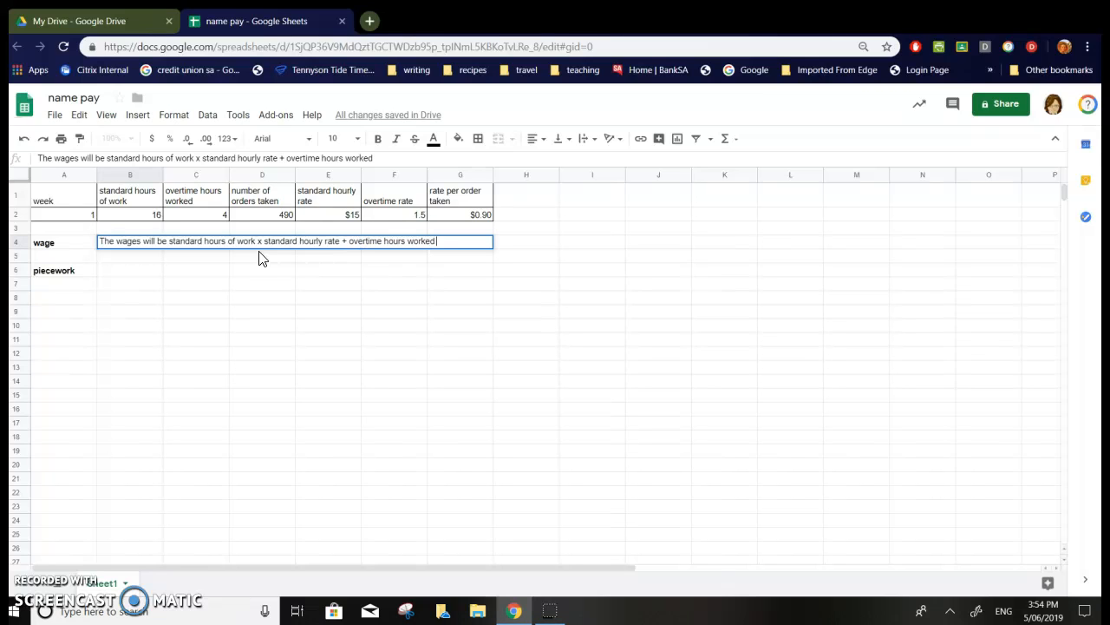
{"action": "type", "text": " x"}
{"action": "type", "text": " overtime ratex"}
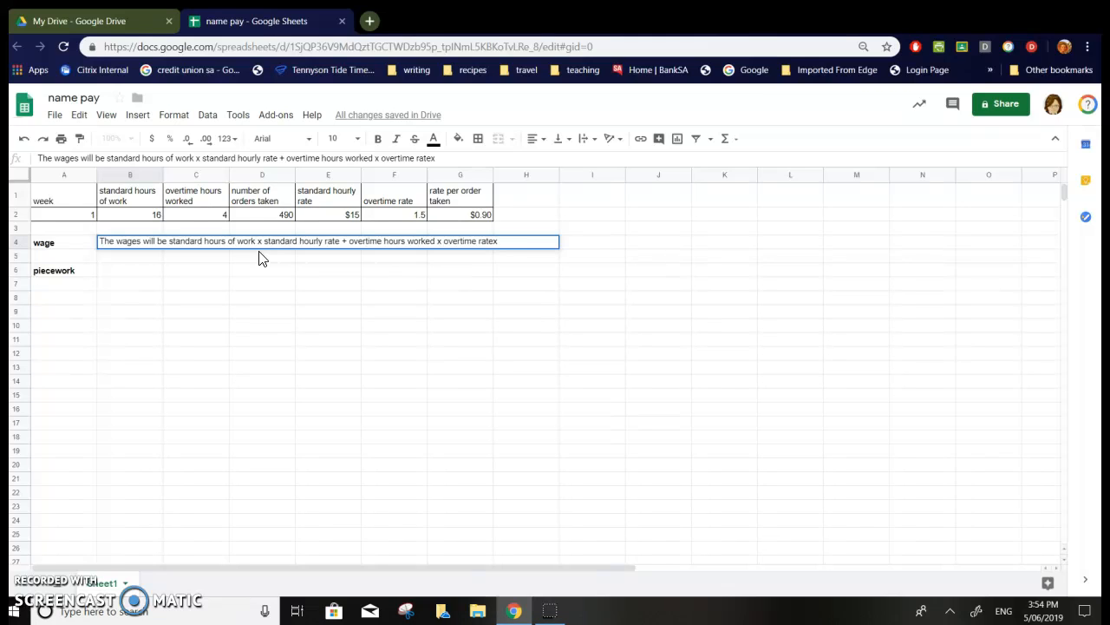
{"action": "key", "text": "BackSpace"}
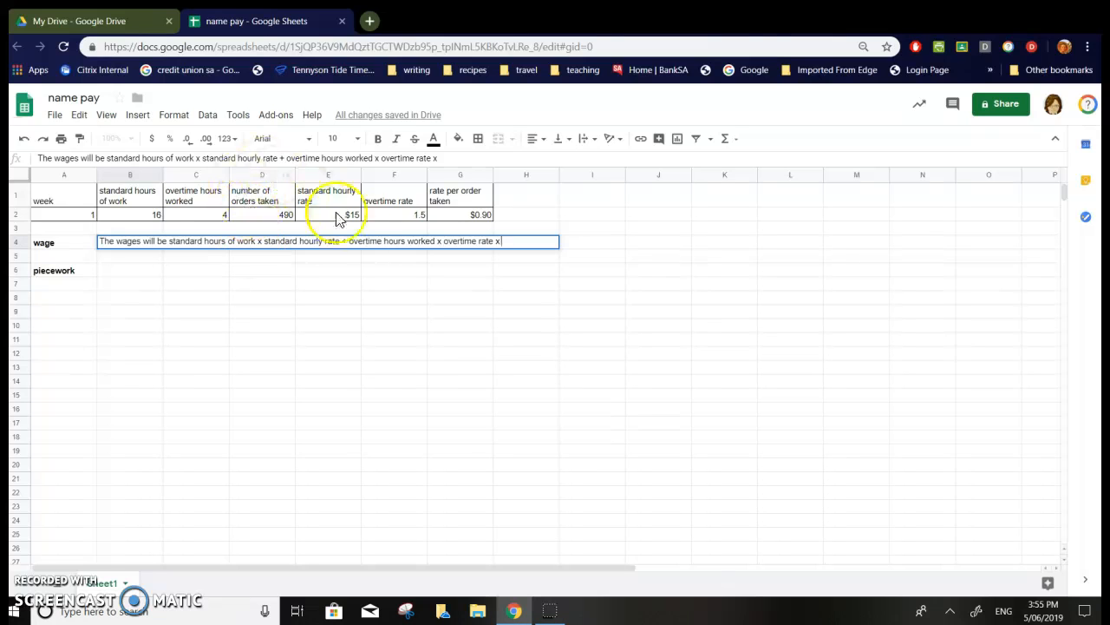
Complete the wage explanation in cell B4 by adding "standard hourly rate" at its end
{"action": "left_click", "coordinate": [386, 217]}
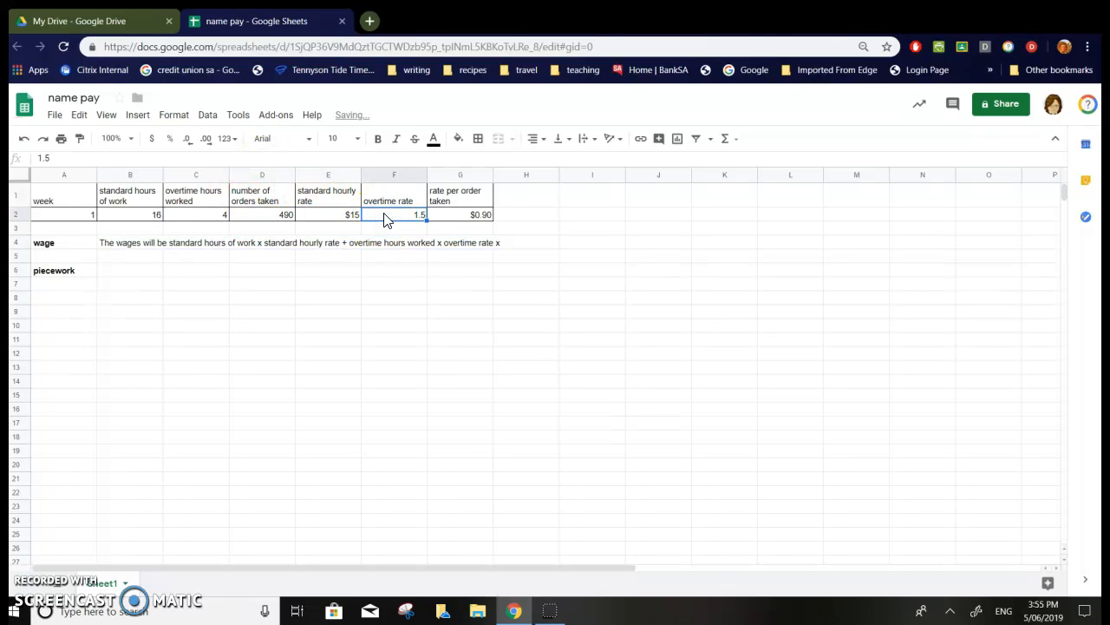
{"action": "left_click", "coordinate": [145, 247]}
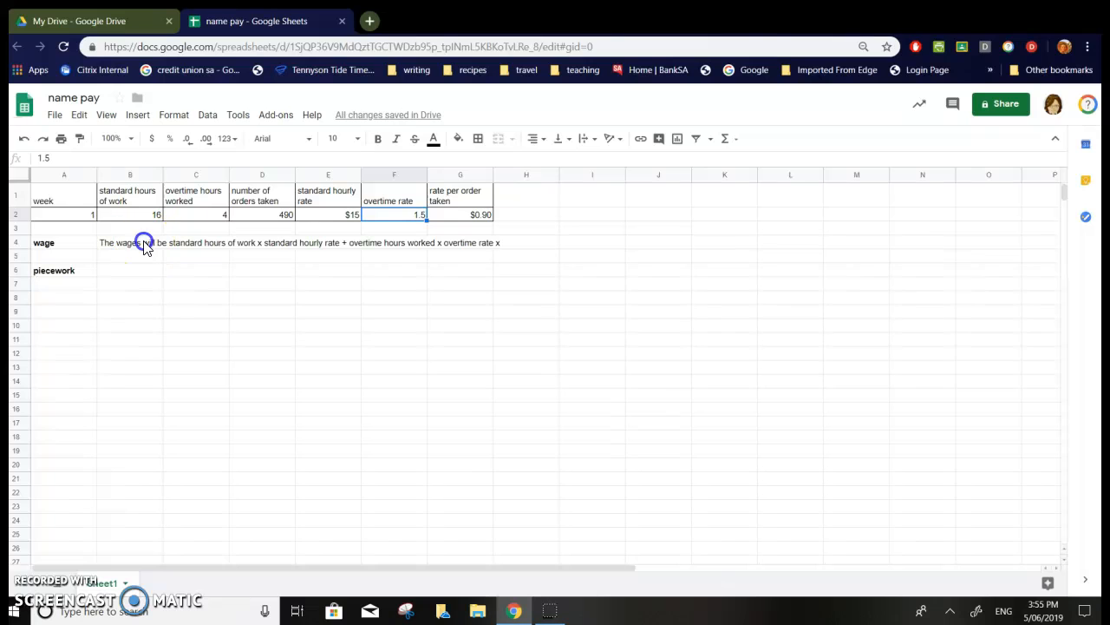
{"action": "left_click", "coordinate": [510, 248]}
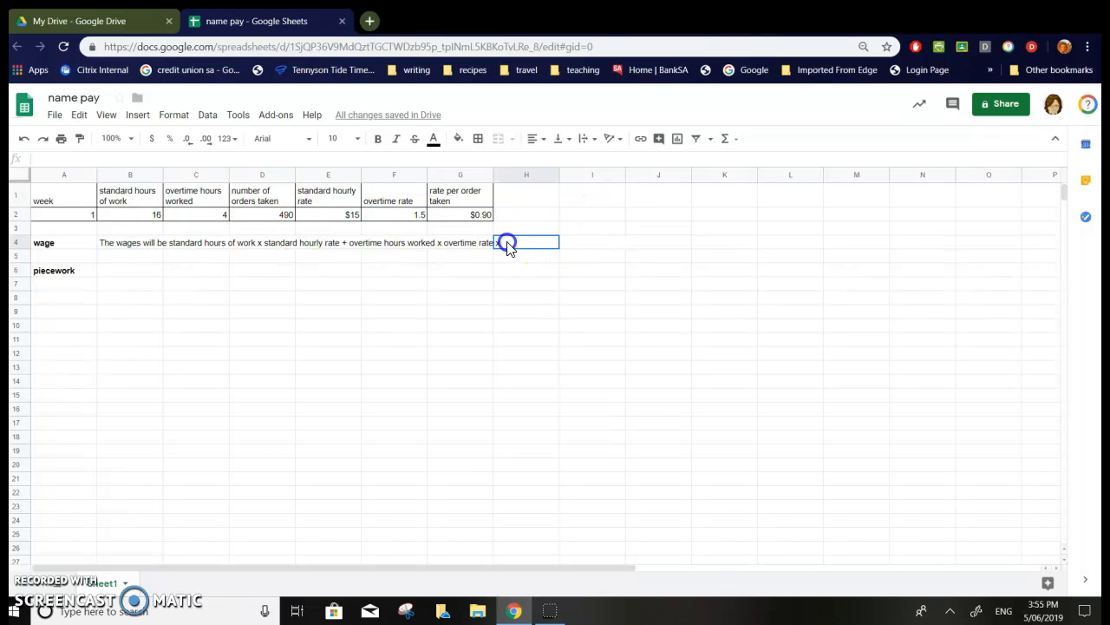
{"action": "left_click", "coordinate": [143, 248]}
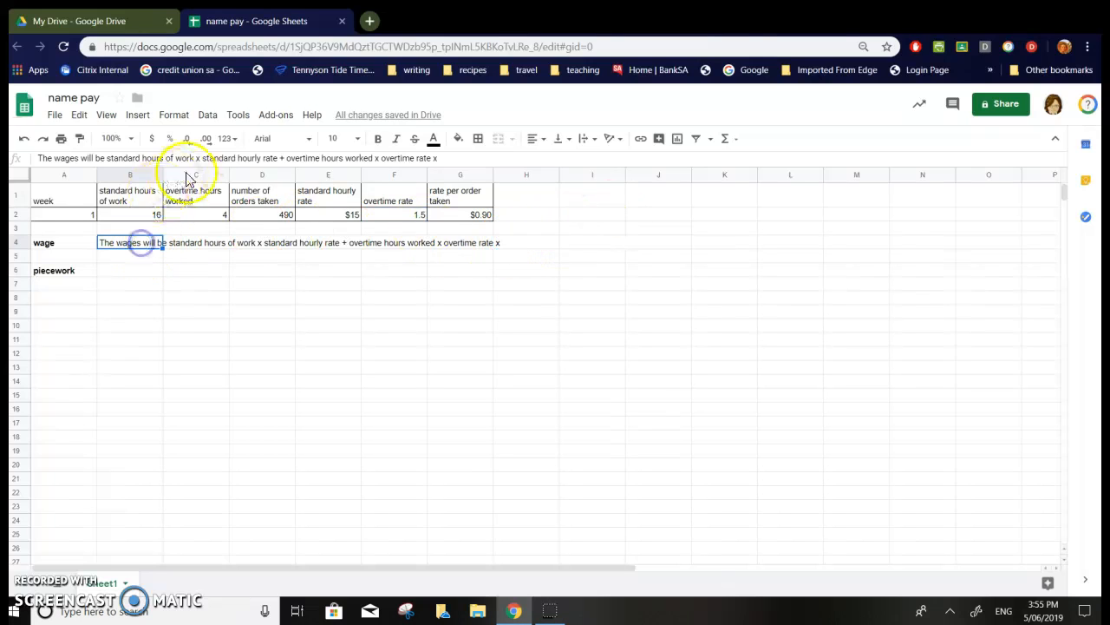
{"action": "left_click", "coordinate": [444, 158]}
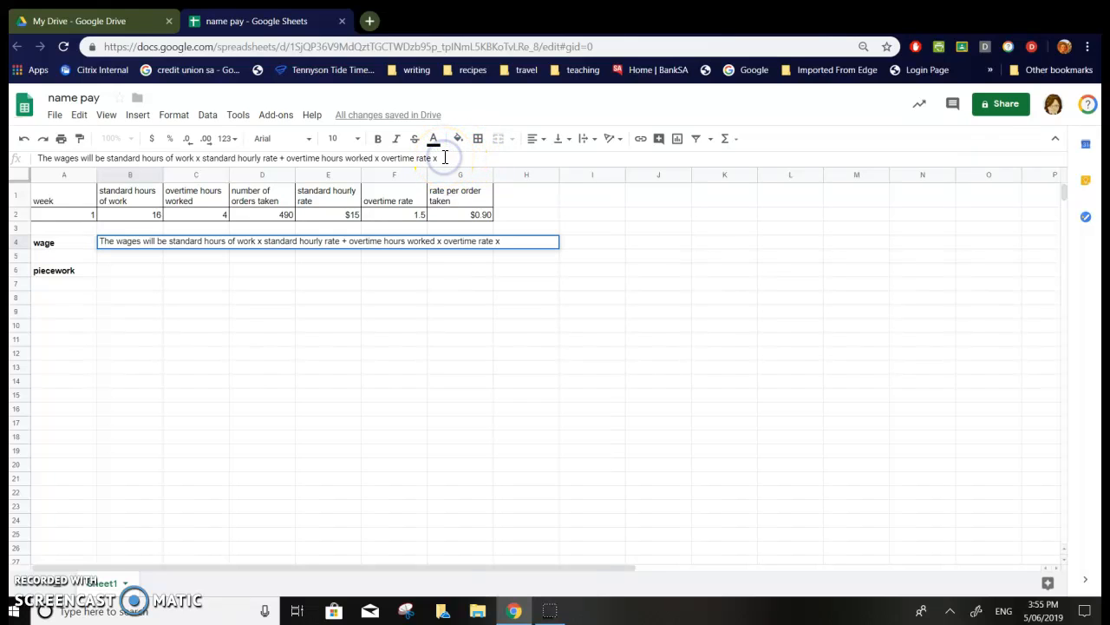
{"action": "left_click", "coordinate": [456, 159]}
{"action": "left_click", "coordinate": [461, 162]}
{"action": "type", "text": "standard hourly rate"}
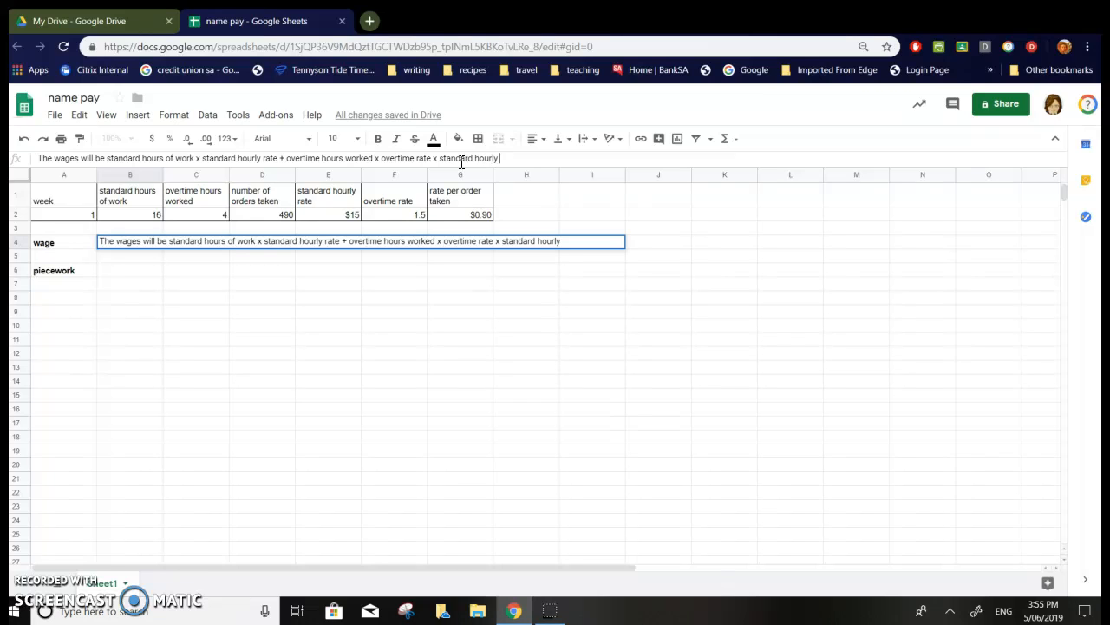
{"action": "key", "text": "Return"}
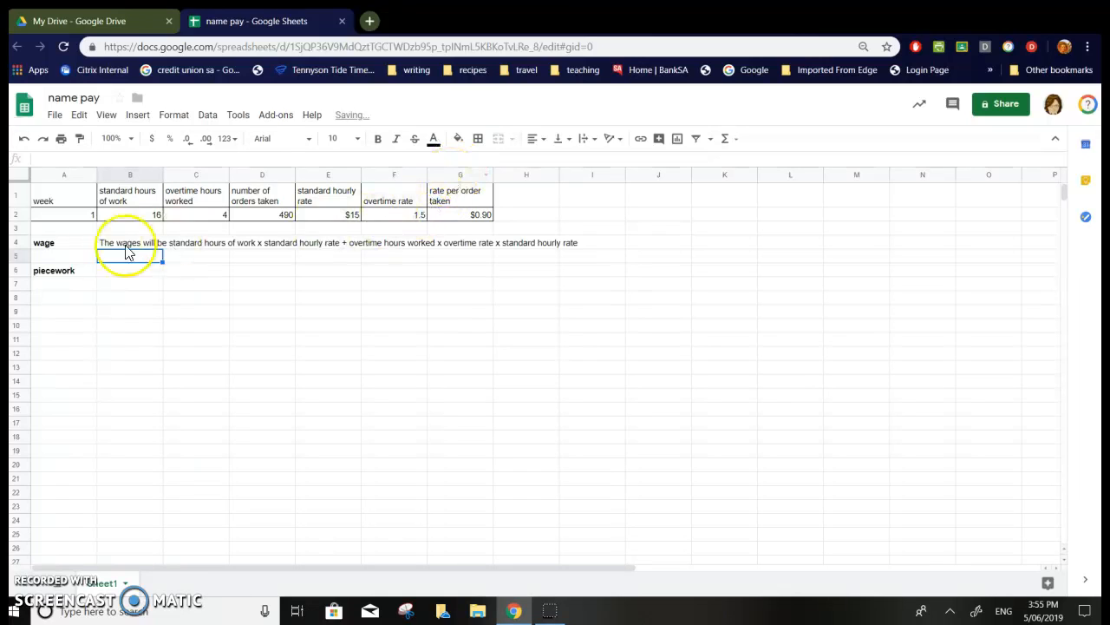
Enter the heading "wages" in cell H1, beside the "rate per order taken" heading
{"action": "left_click", "coordinate": [517, 203]}
{"action": "type", "text": "w"}
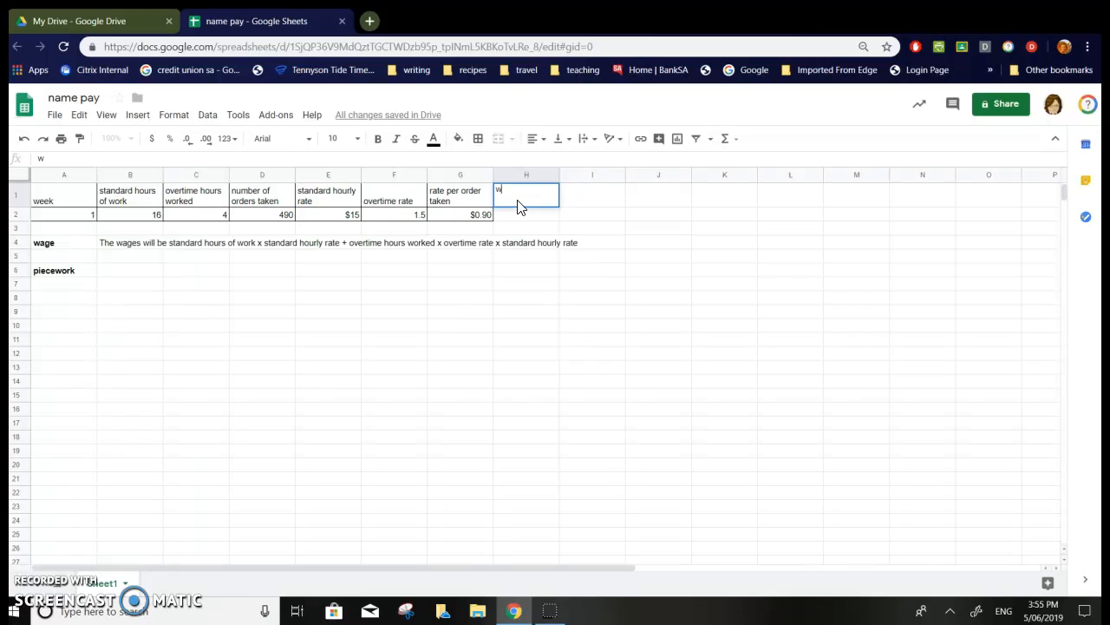
{"action": "type", "text": "ages"}
{"action": "key", "text": "Return"}
Enter the formula =B2*E2+C2*F2*E2 in cell H2 to calculate the week's wages
{"action": "left_click", "coordinate": [516, 217]}
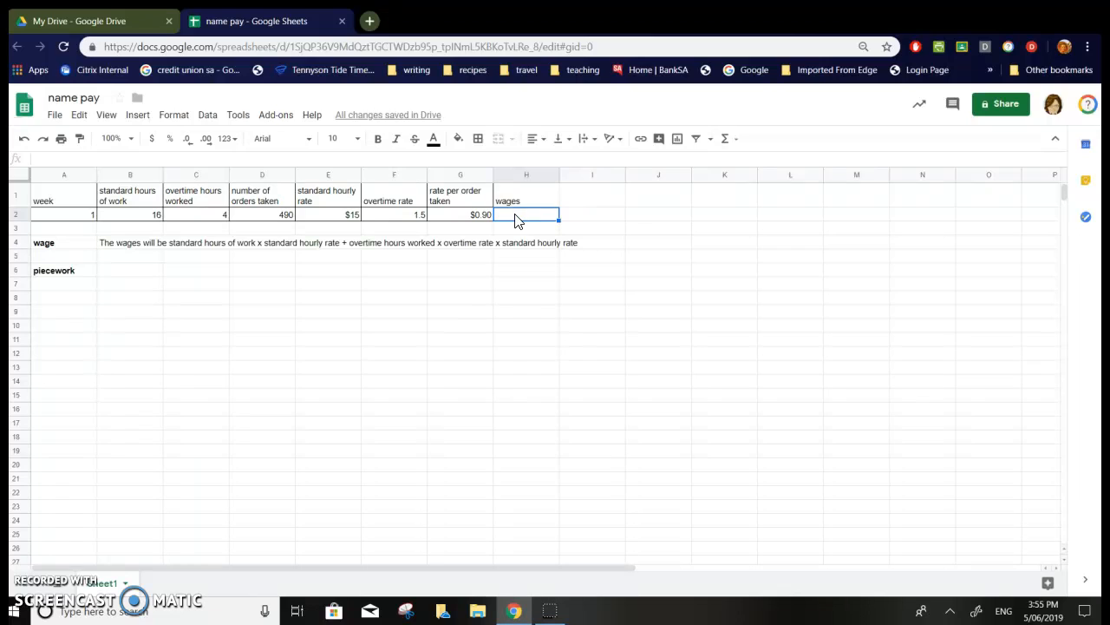
{"action": "type", "text": "="}
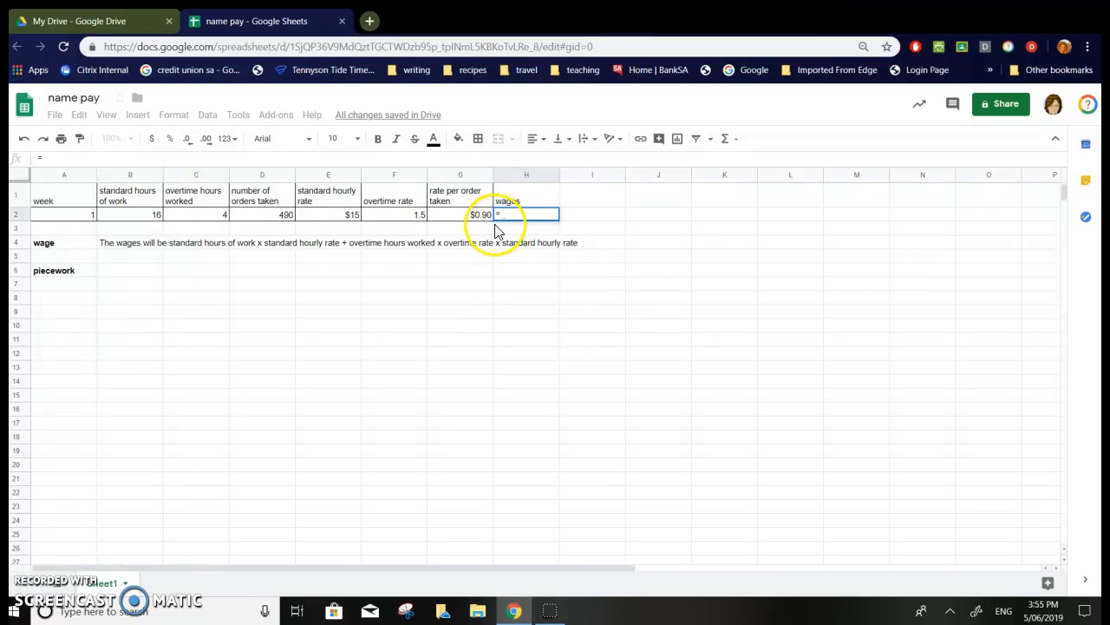
{"action": "left_click", "coordinate": [140, 218]}
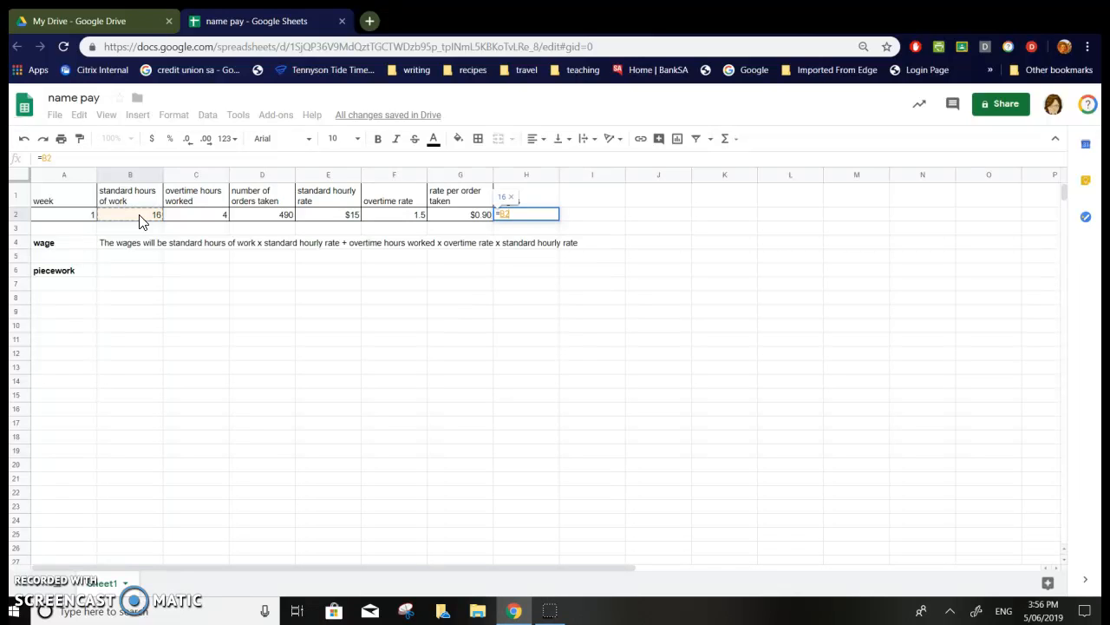
{"action": "type", "text": "*"}
{"action": "left_click", "coordinate": [313, 216]}
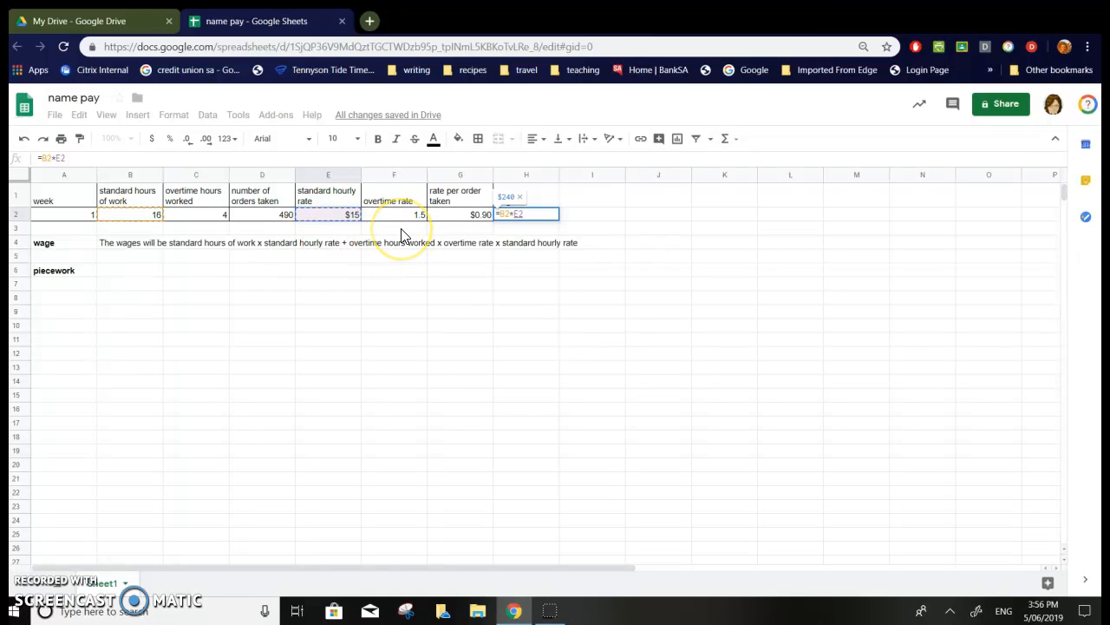
{"action": "type", "text": "+"}
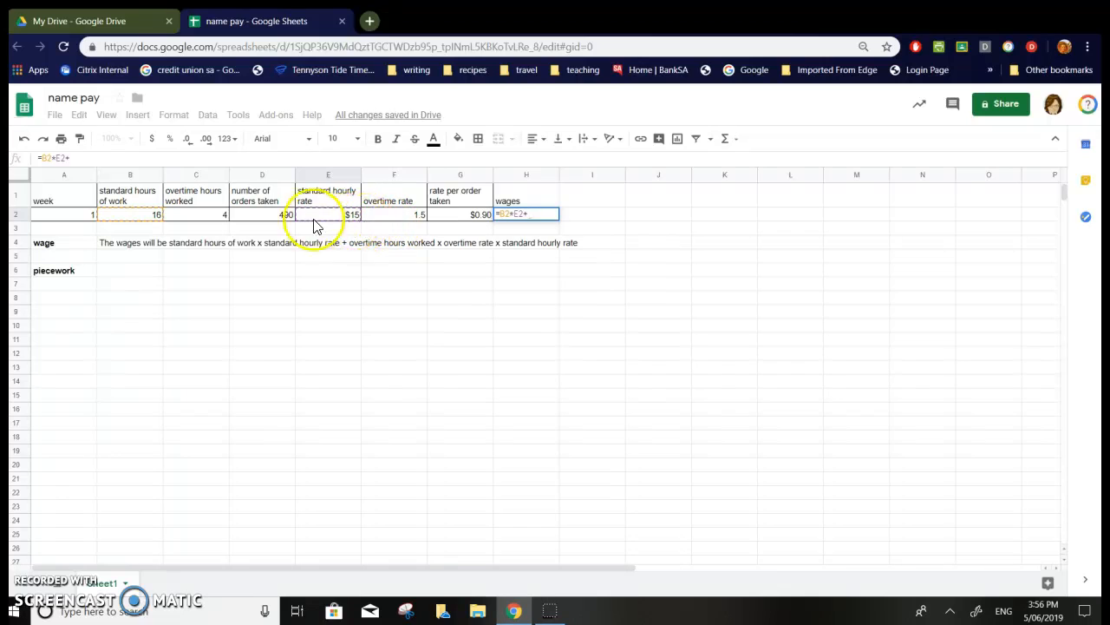
{"action": "left_click", "coordinate": [223, 222]}
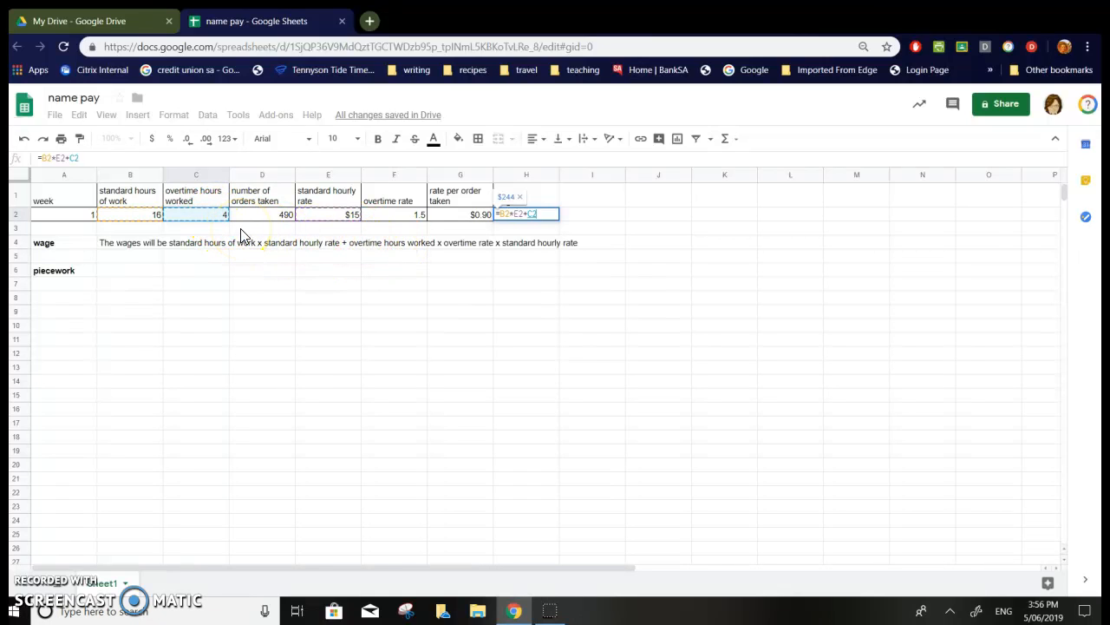
{"action": "type", "text": "*"}
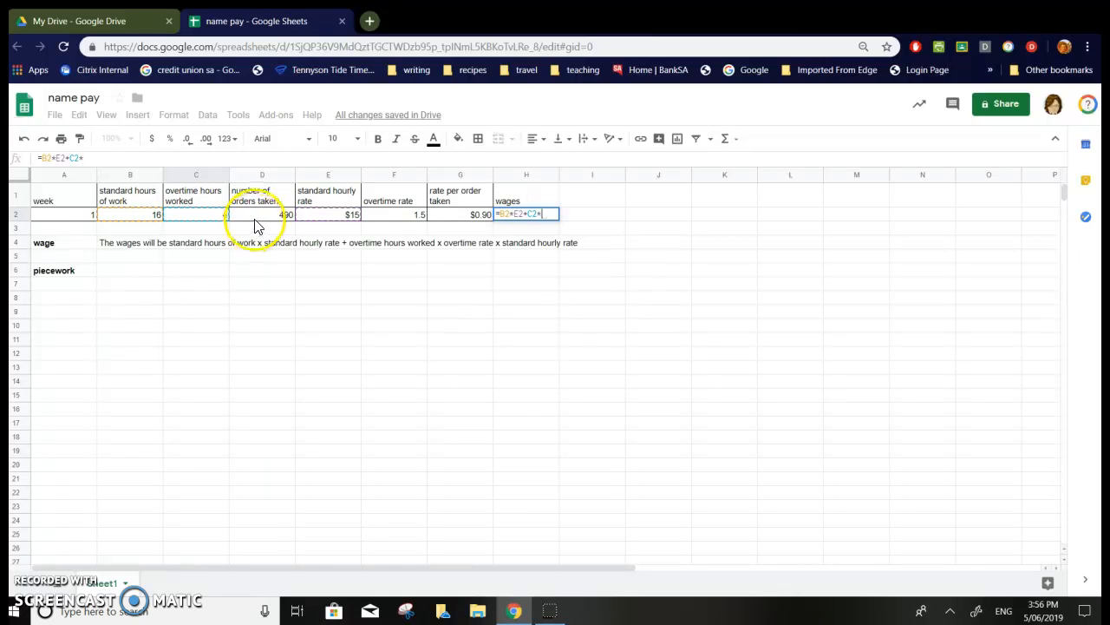
{"action": "left_click", "coordinate": [392, 219]}
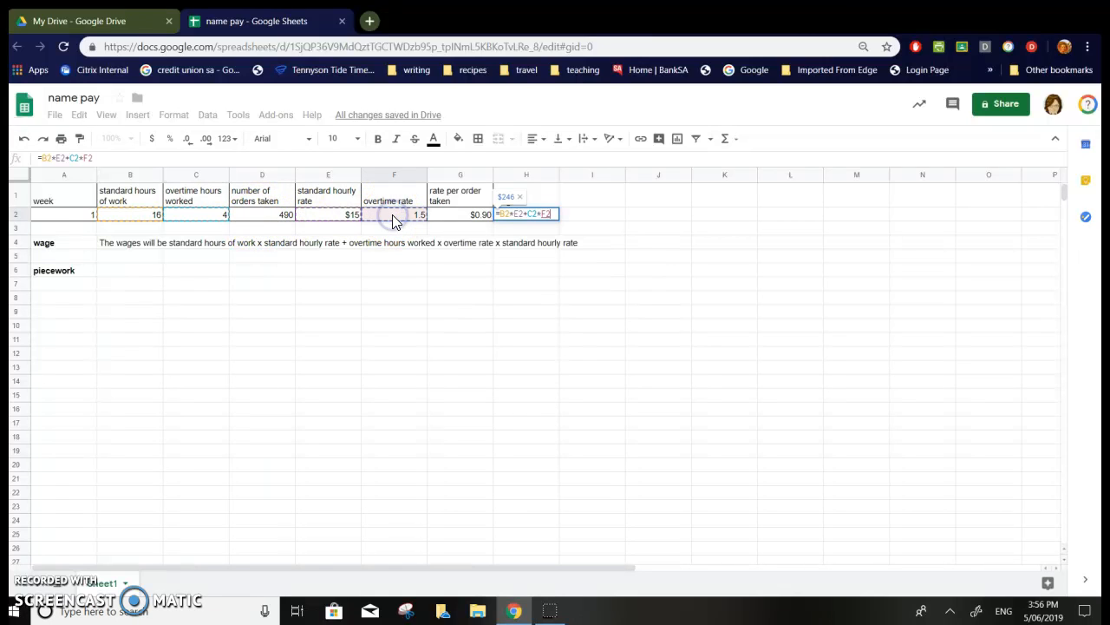
{"action": "type", "text": "*"}
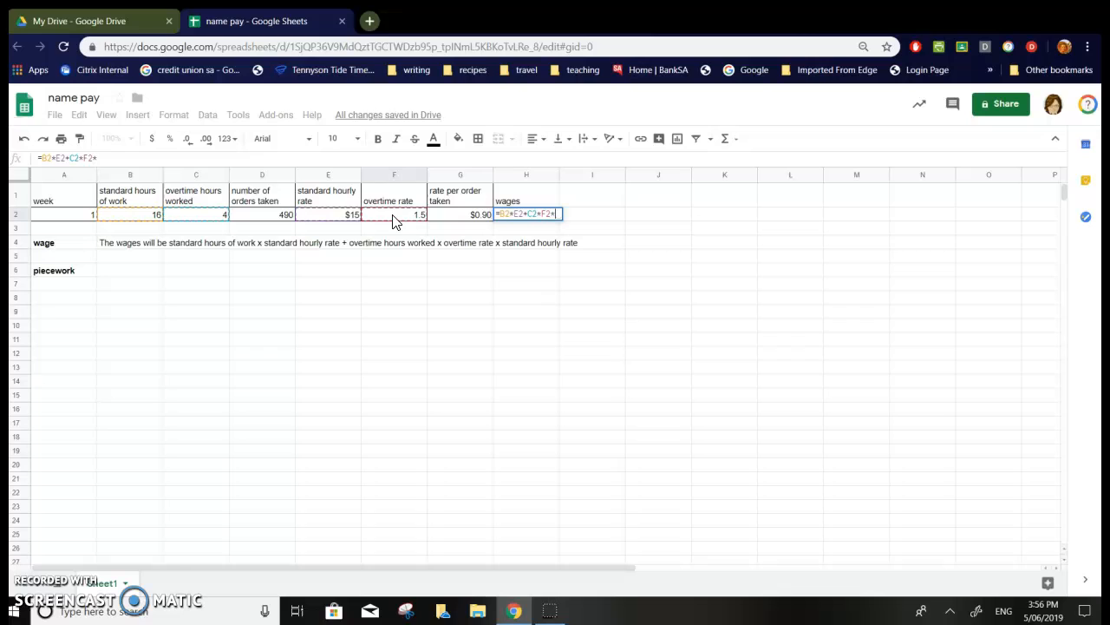
{"action": "left_click", "coordinate": [347, 218]}
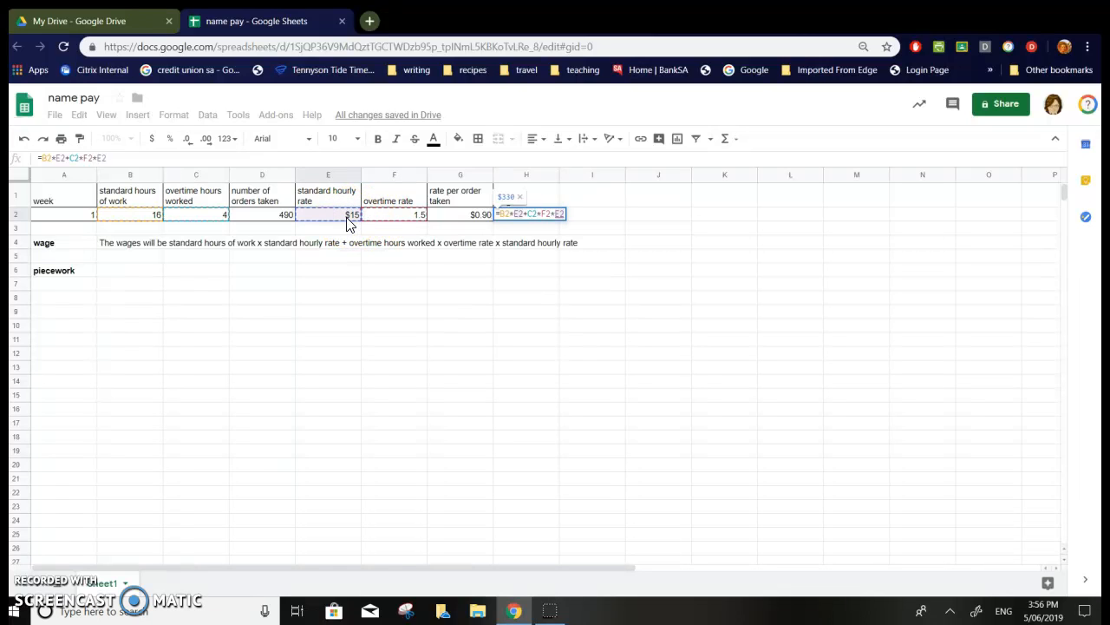
{"action": "key", "text": "Return"}
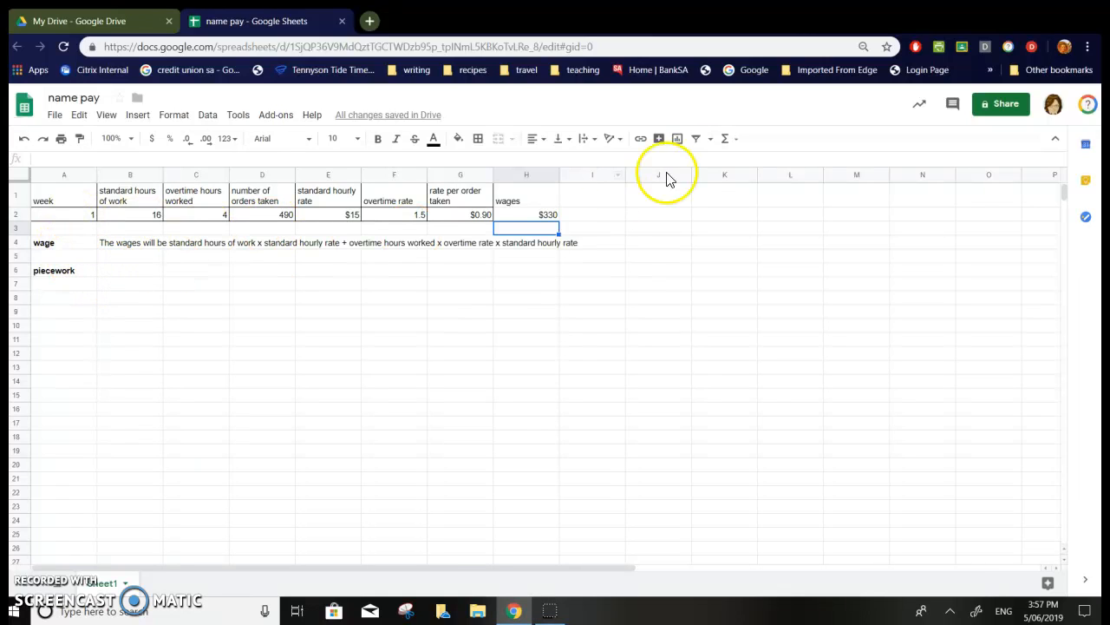
Enter the heading "piecework" in cell I1, beside the "wages" heading
{"action": "left_click", "coordinate": [578, 205]}
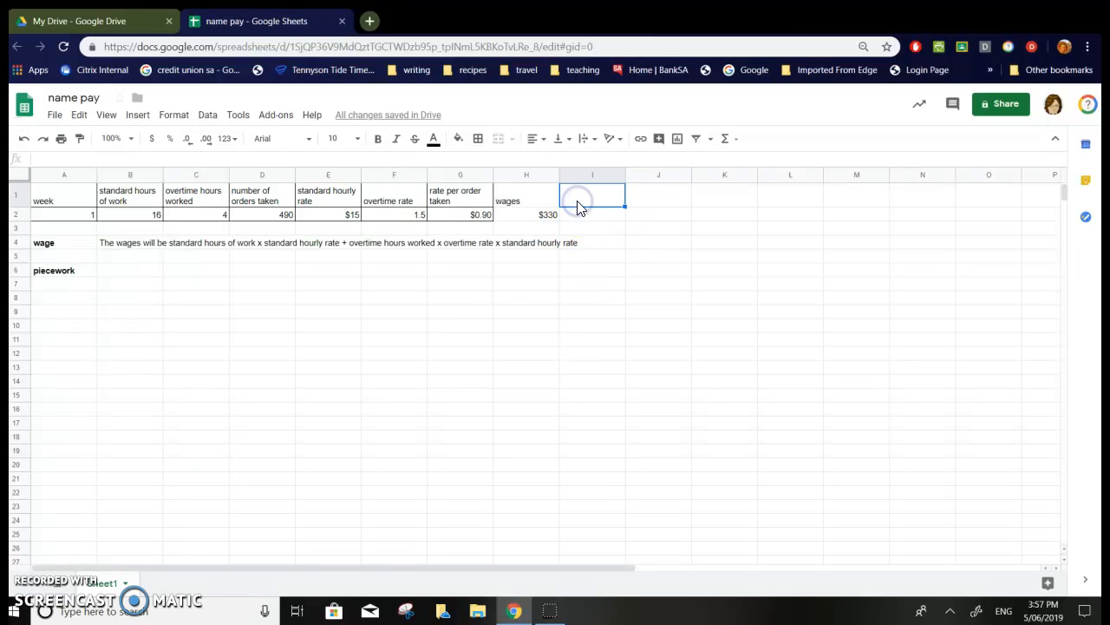
{"action": "type", "text": "piecework"}
{"action": "key", "text": "Return"}
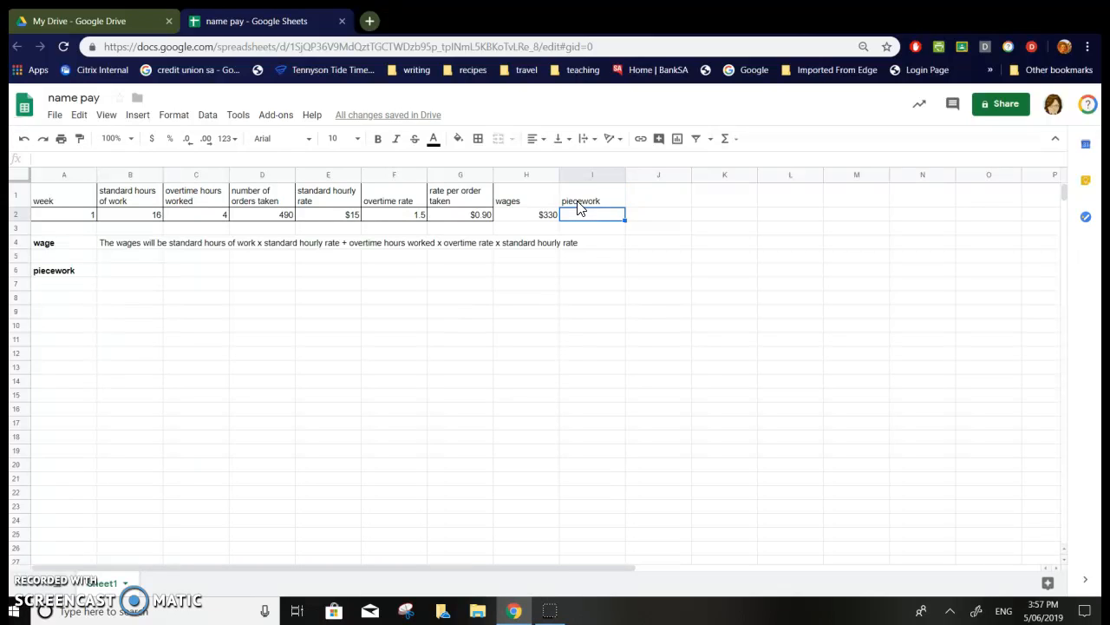
Enter the formula =D2*G2 in cell I2 to calculate piecework pay from orders taken and the rate per order
{"action": "type", "text": "="}
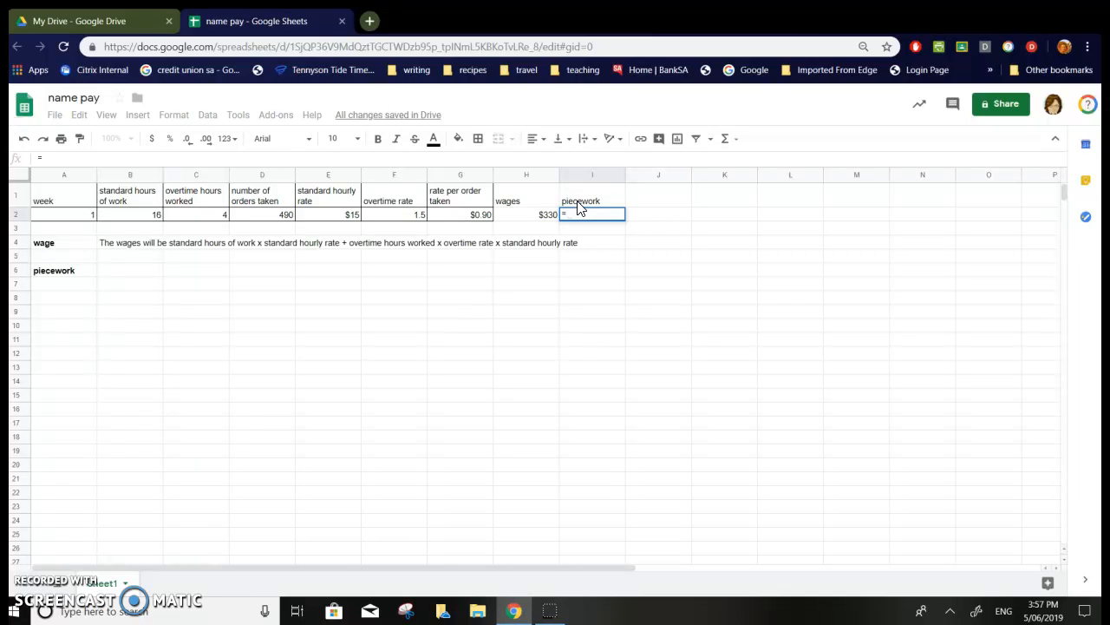
{"action": "left_click", "coordinate": [277, 222]}
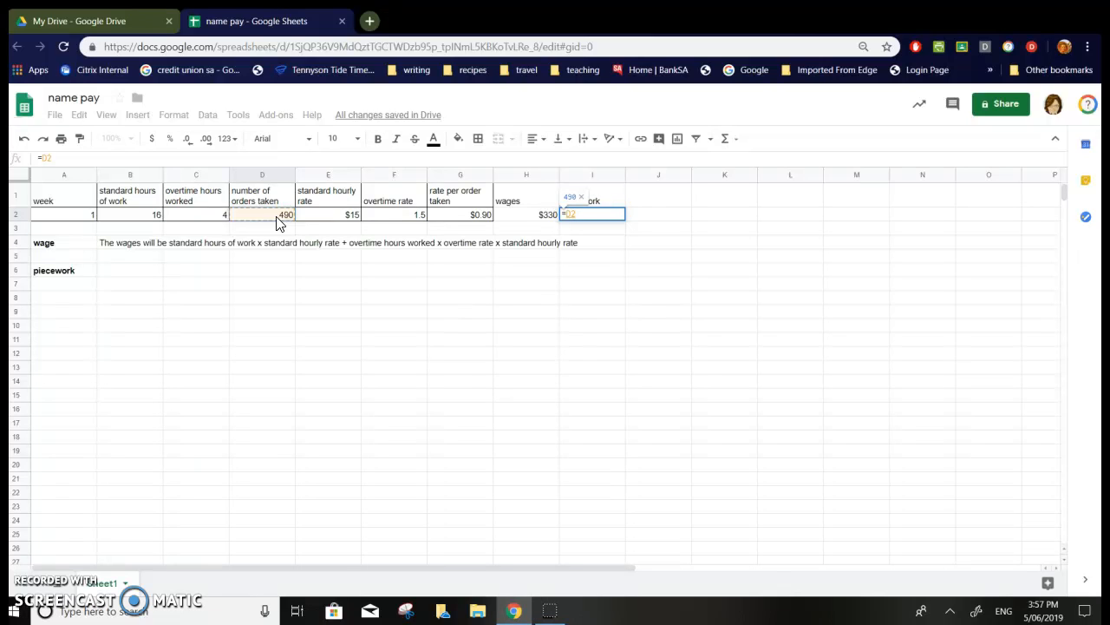
{"action": "type", "text": "*"}
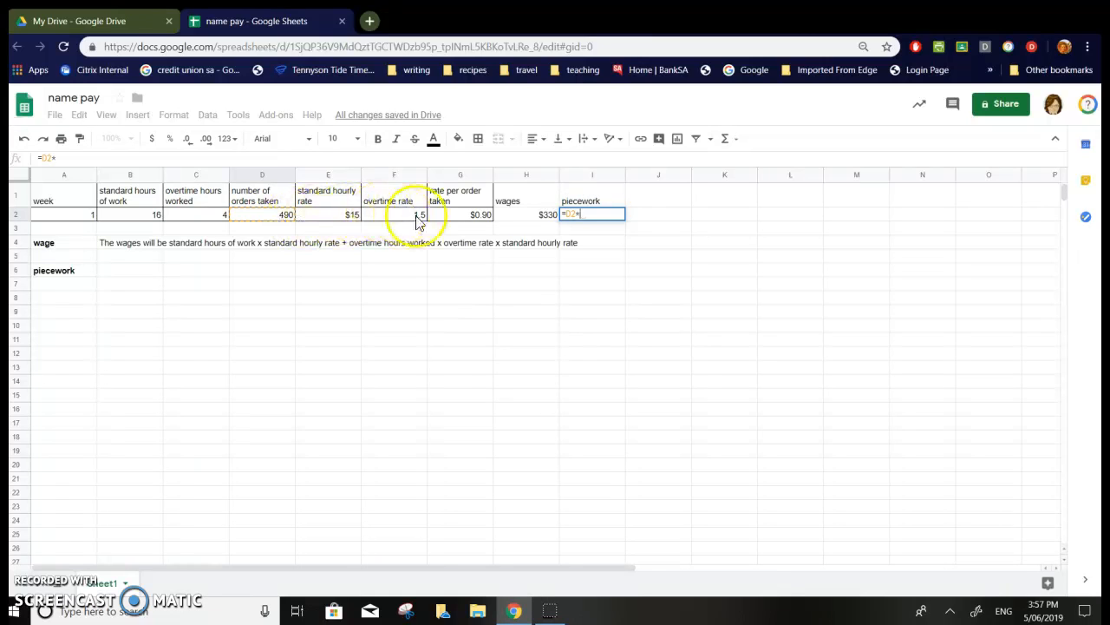
{"action": "left_click", "coordinate": [460, 223]}
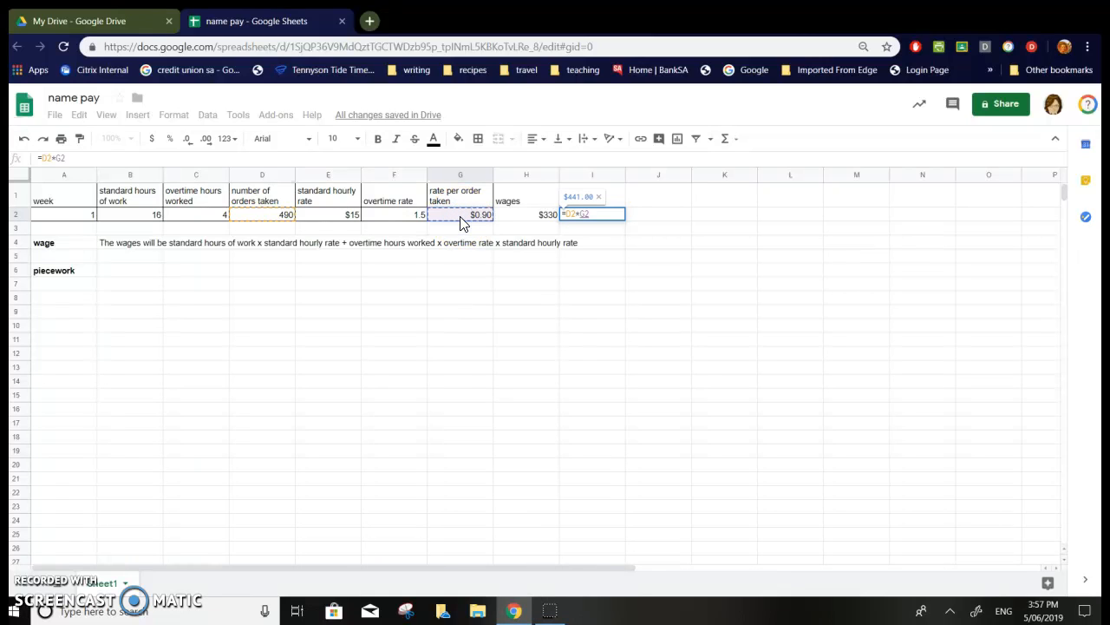
{"action": "key", "text": "Return"}
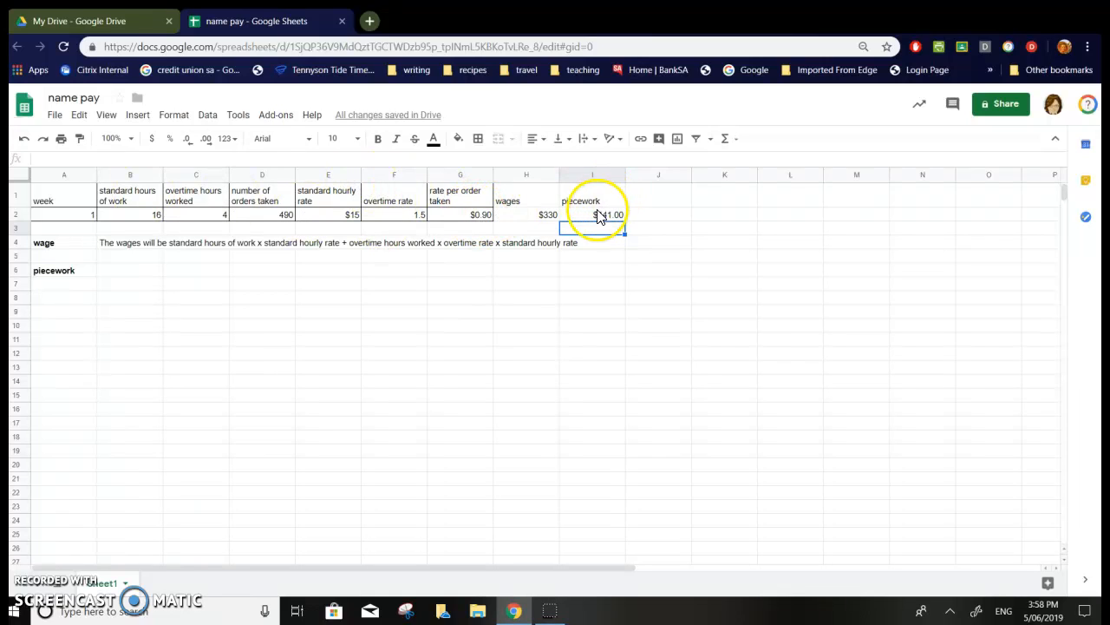
Fill the calculated piecework pay cell I2 with yellow to highlight it
{"action": "left_click", "coordinate": [577, 217]}
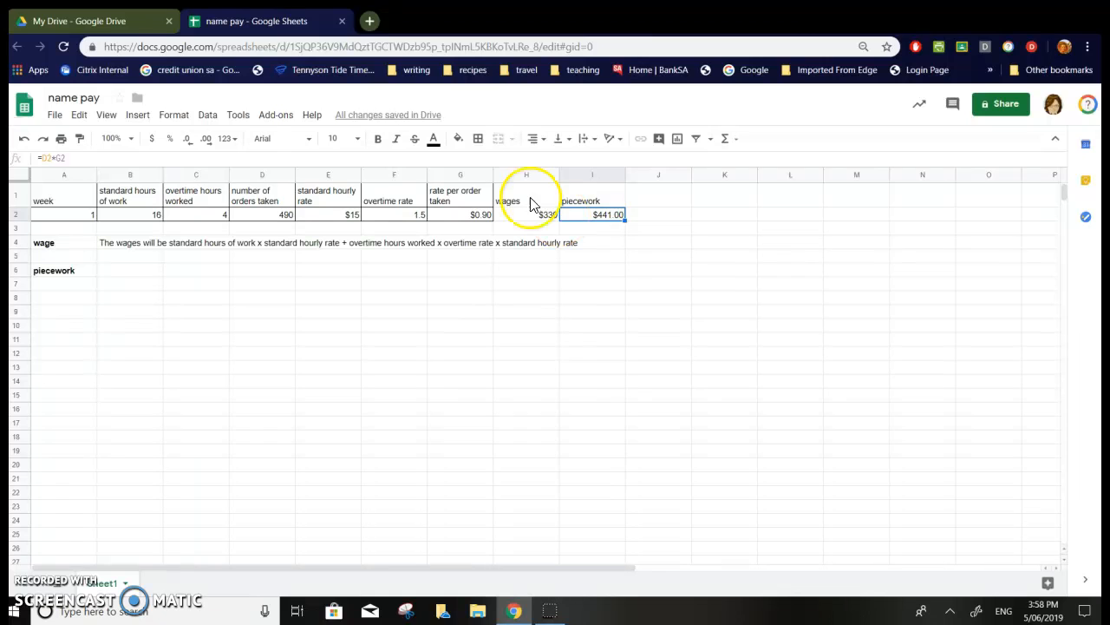
{"action": "left_click", "coordinate": [458, 139]}
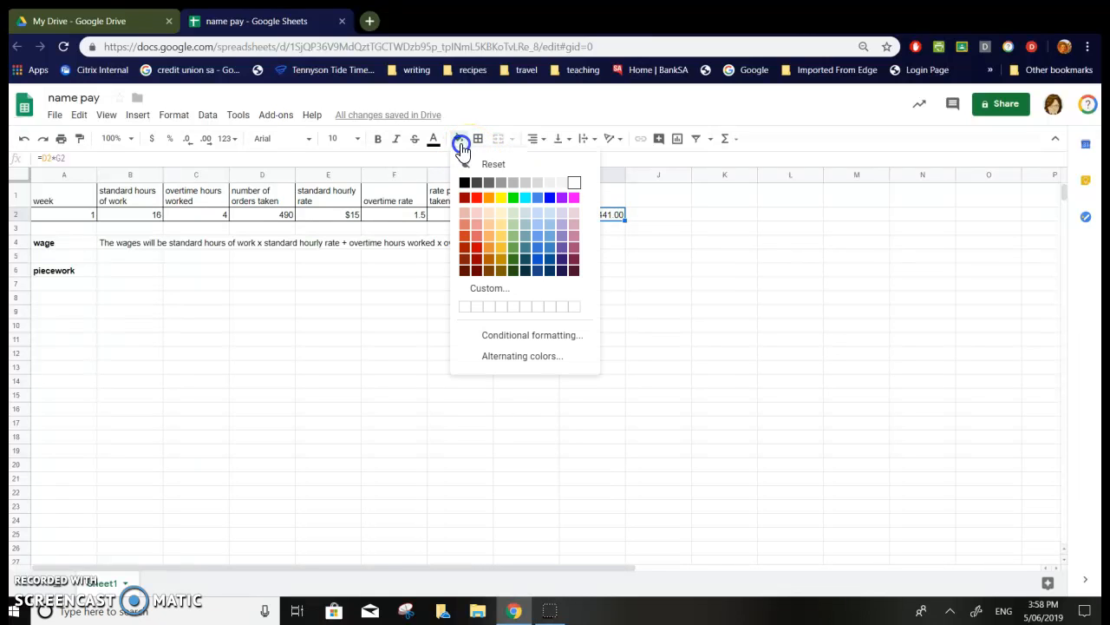
{"action": "left_click", "coordinate": [500, 198]}
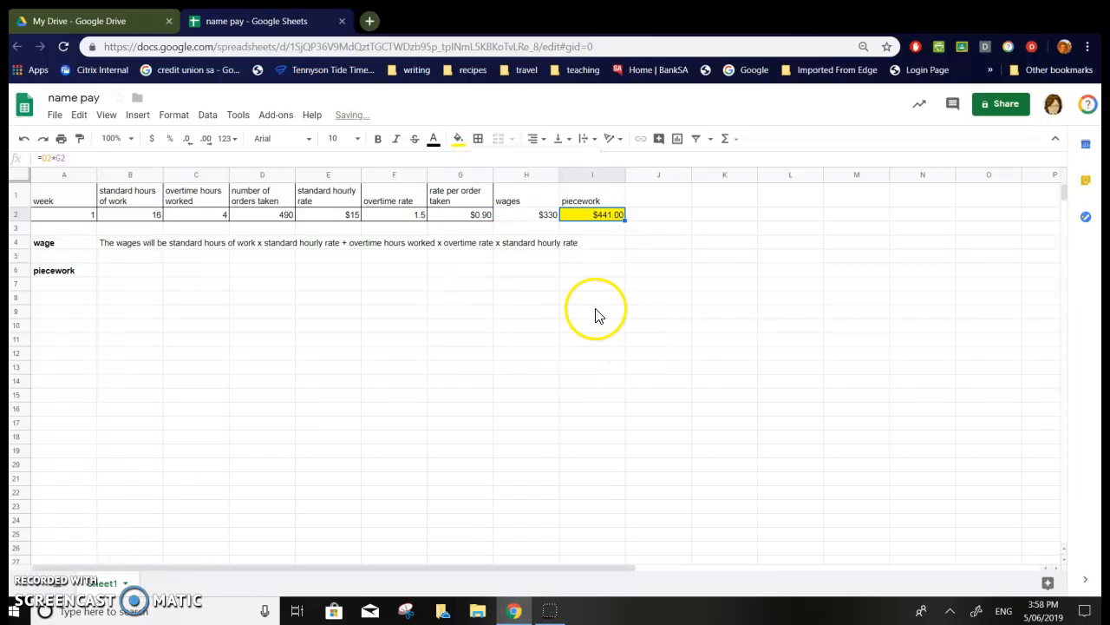
Enter the explanation "Piecwork is calculated by taking the number of orders taken x rate per order taken." in cell B6
{"action": "left_click", "coordinate": [128, 276]}
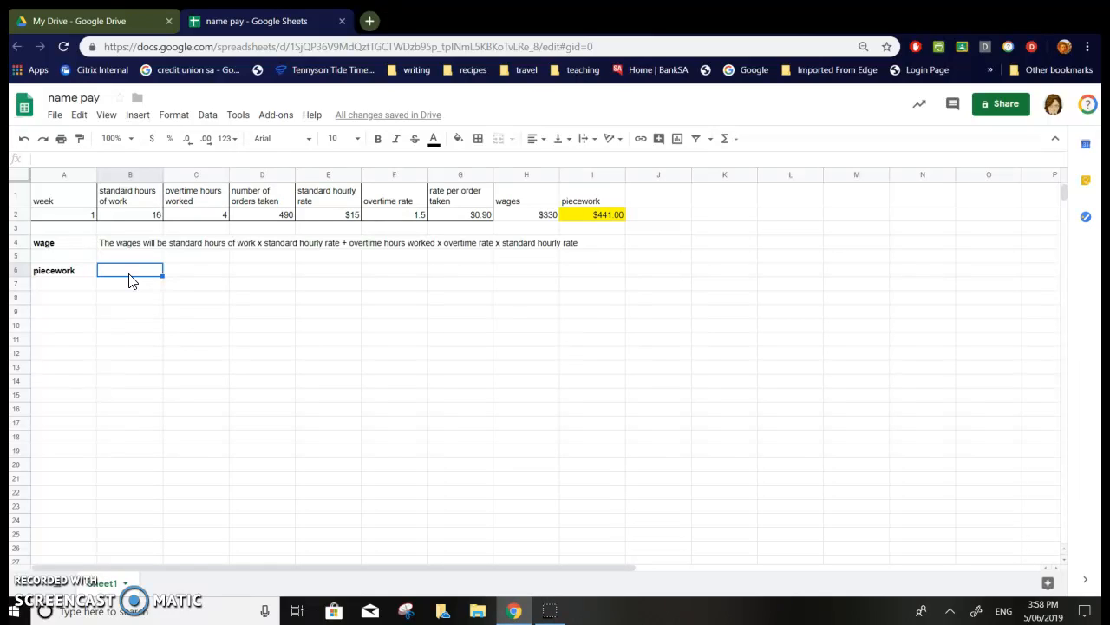
{"action": "type", "text": "The"}
{"action": "key", "text": "BackSpace"}
{"action": "key", "text": "BackSpace"}
{"action": "key", "text": "BackSpace"}
{"action": "type", "text": "Piecwork"}
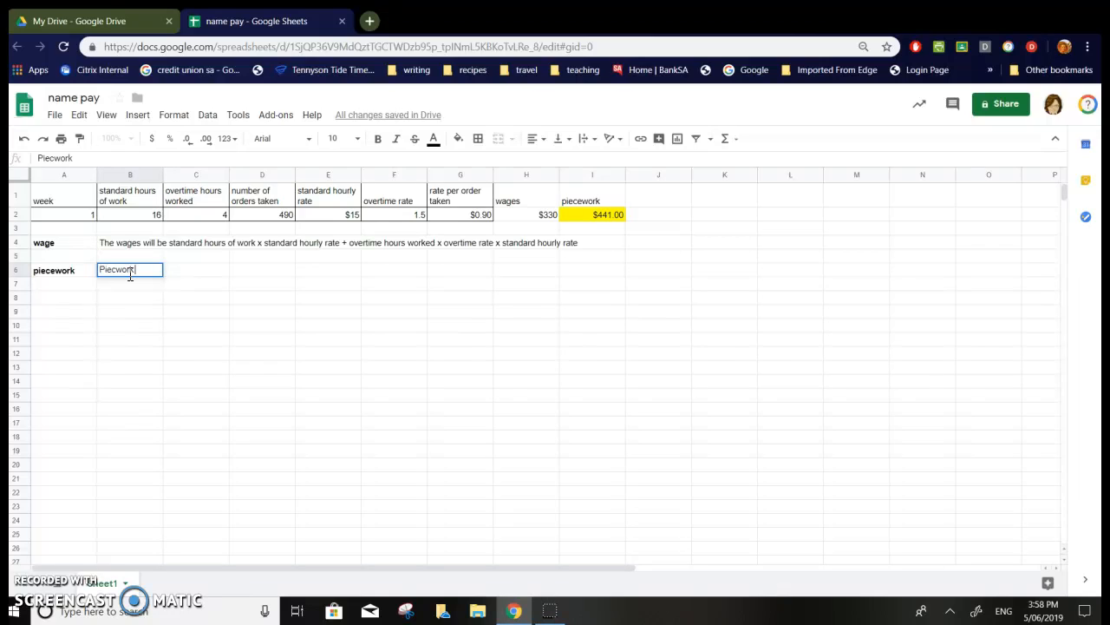
{"action": "type", "text": " is calucla"}
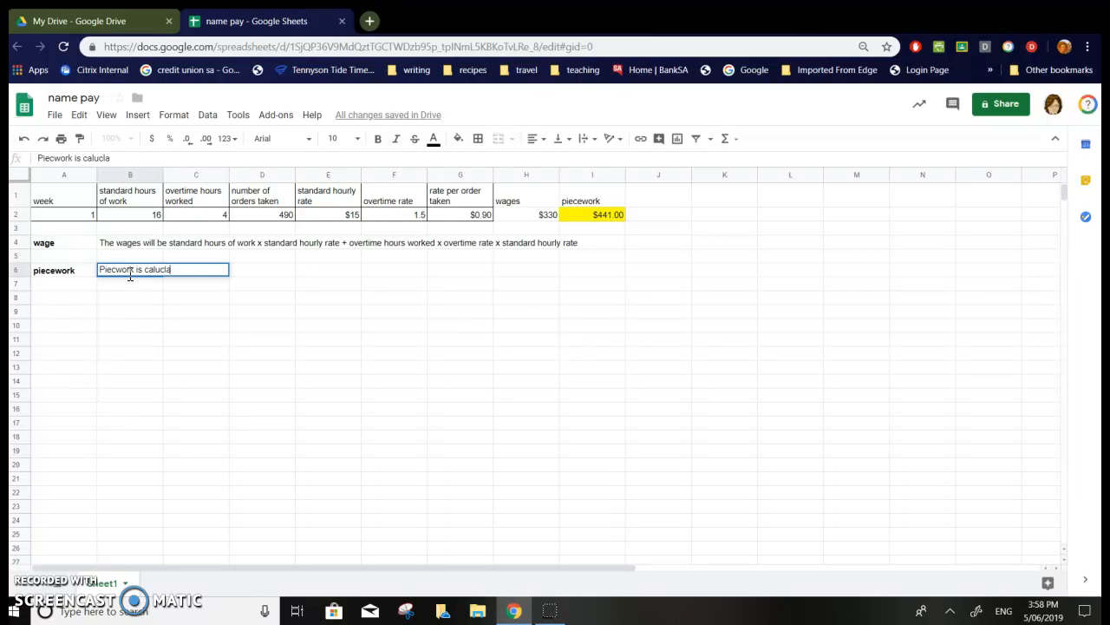
{"action": "type", "text": "ted"}
{"action": "key", "text": "BackSpace"}
{"action": "key", "text": "BackSpace"}
{"action": "key", "text": "BackSpace"}
{"action": "key", "text": "BackSpace"}
{"action": "key", "text": "BackSpace"}
{"action": "key", "text": "BackSpace"}
{"action": "key", "text": "BackSpace"}
{"action": "type", "text": "culated by"}
{"action": "type", "text": "aking"}
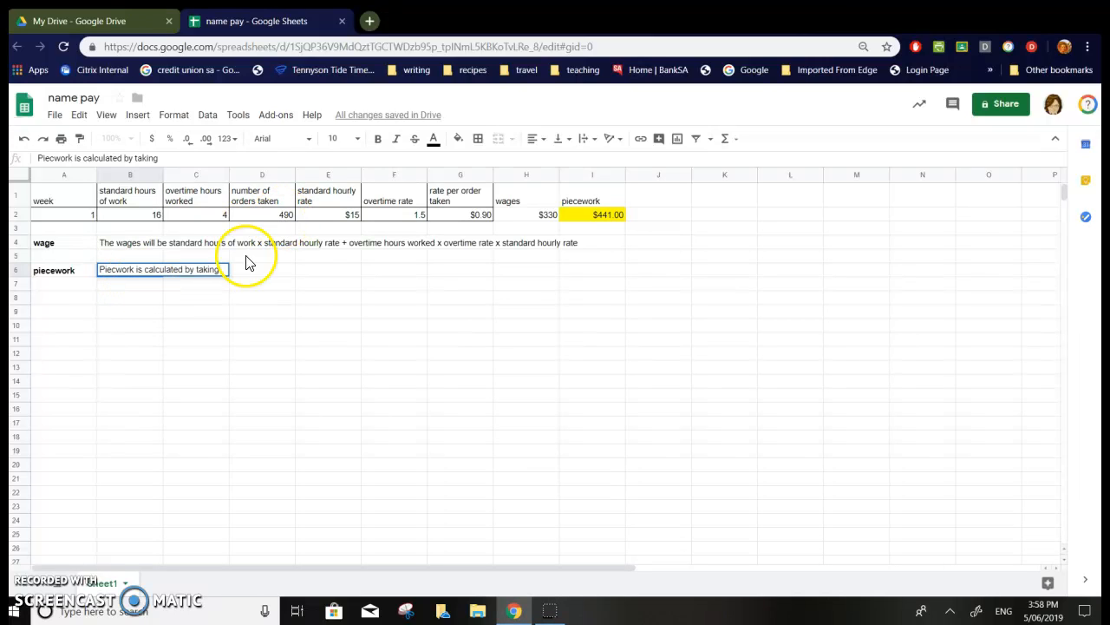
{"action": "type", "text": " the numb"}
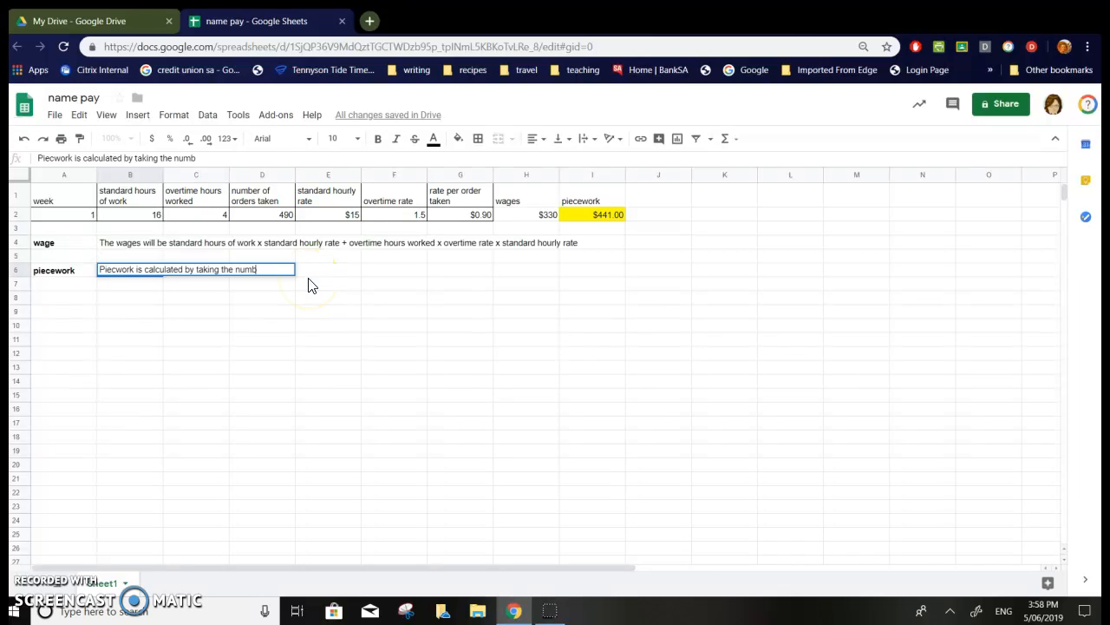
{"action": "type", "text": "er of orders taken and"}
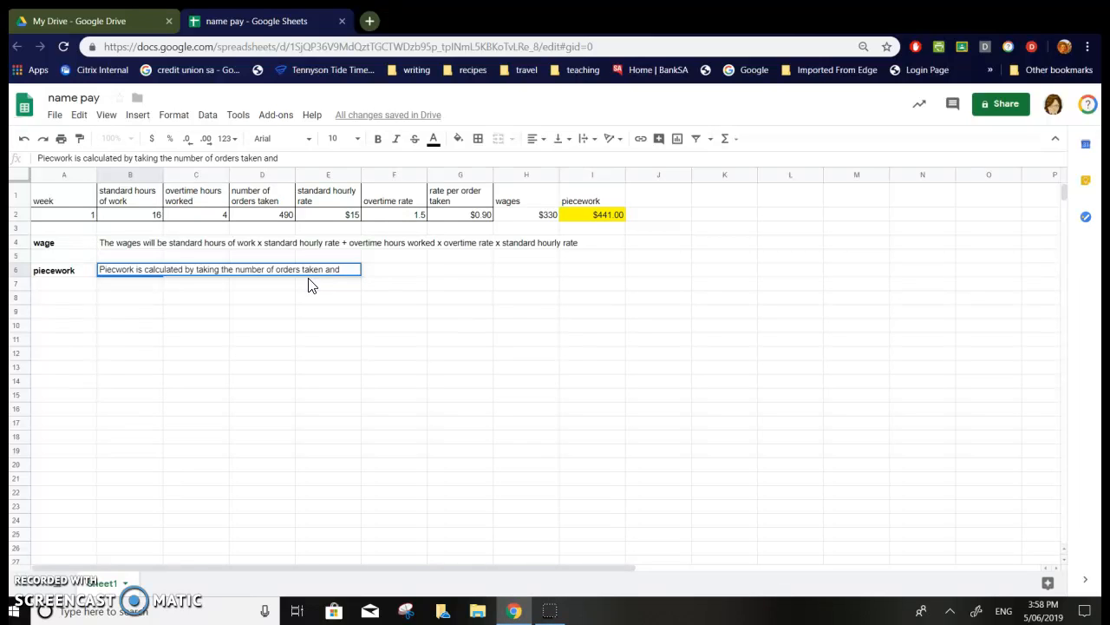
{"action": "key", "text": "BackSpace"}
{"action": "key", "text": "BackSpace"}
{"action": "key", "text": "BackSpace"}
{"action": "type", "text": "x"}
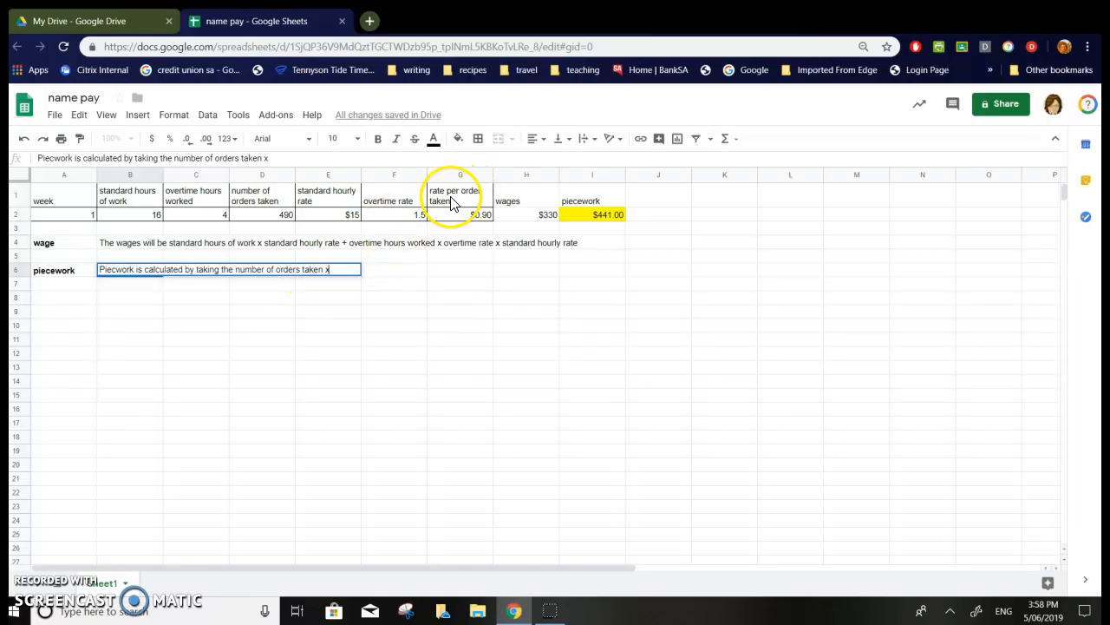
{"action": "type", "text": " rate per order taken."}
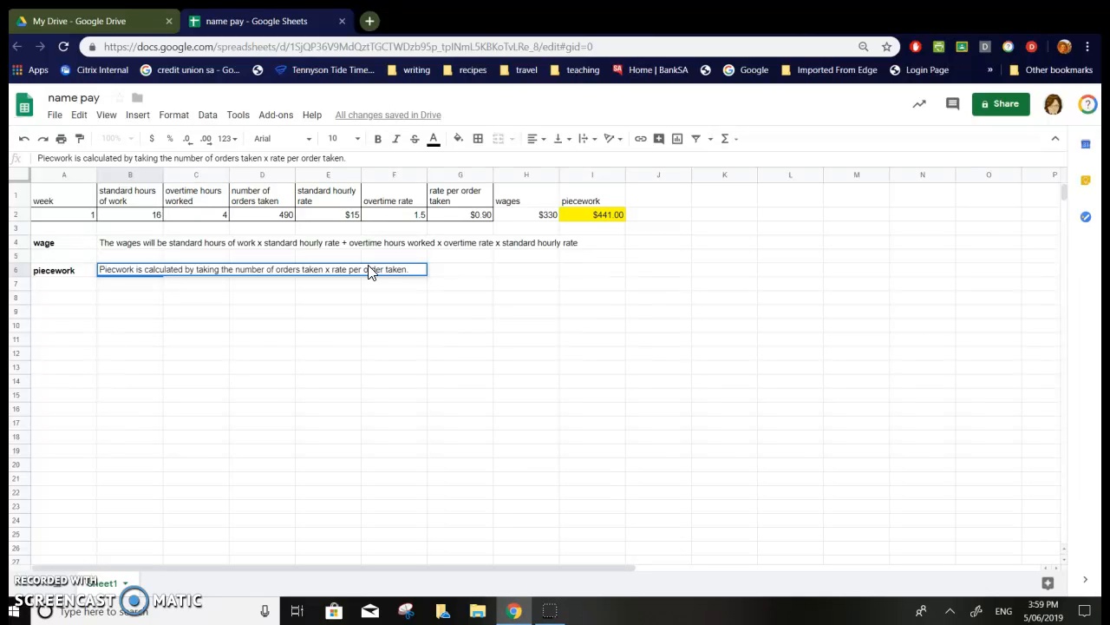
{"action": "key", "text": "Return"}
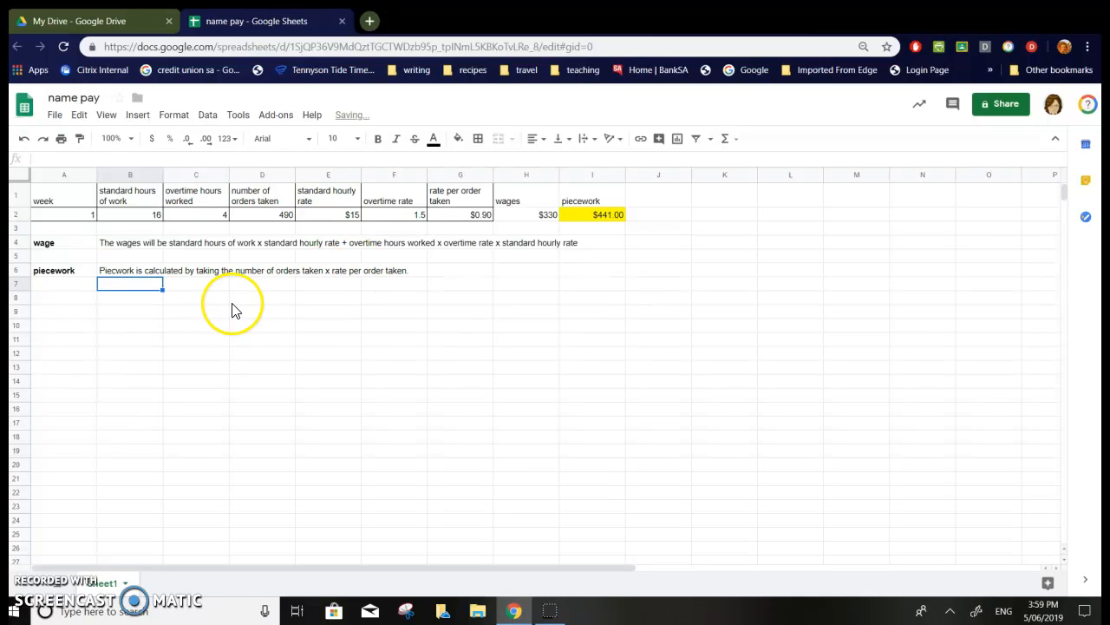
Enter the note "The reulstrs of doing this are above" in cell A8, below the piecework explanation
{"action": "left_click", "coordinate": [84, 302]}
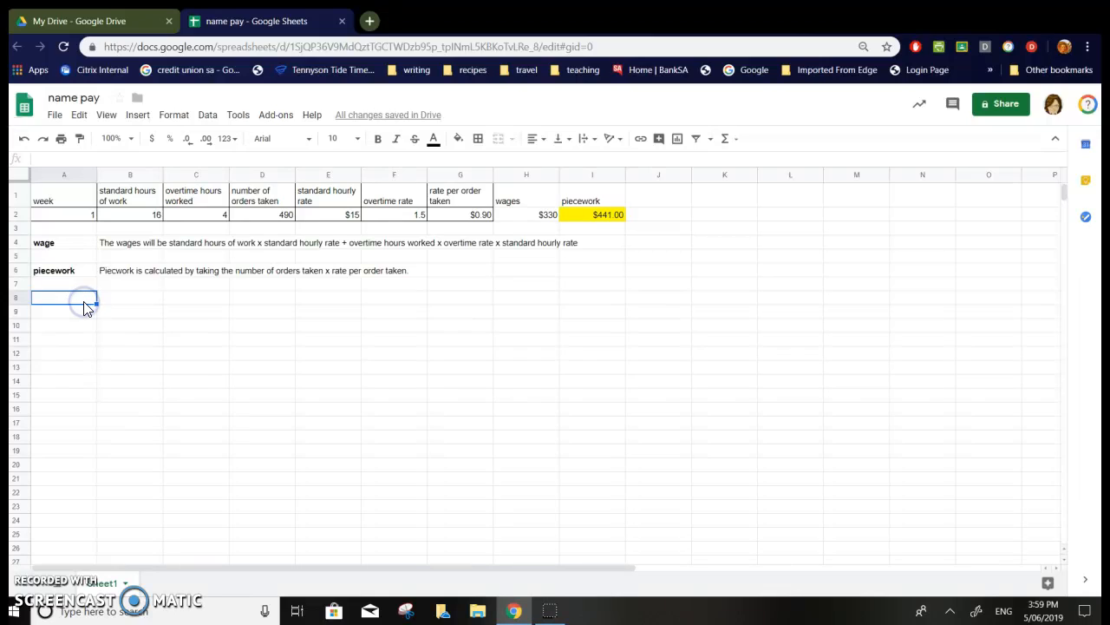
{"action": "type", "text": "The reulstrs of"}
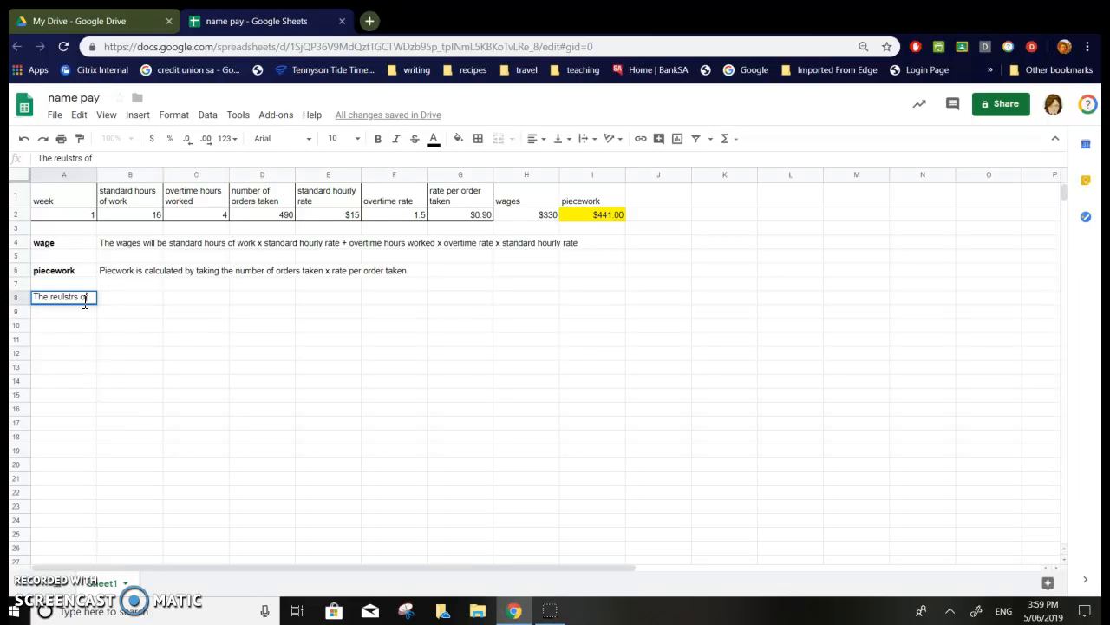
{"action": "type", "text": " doing this are above"}
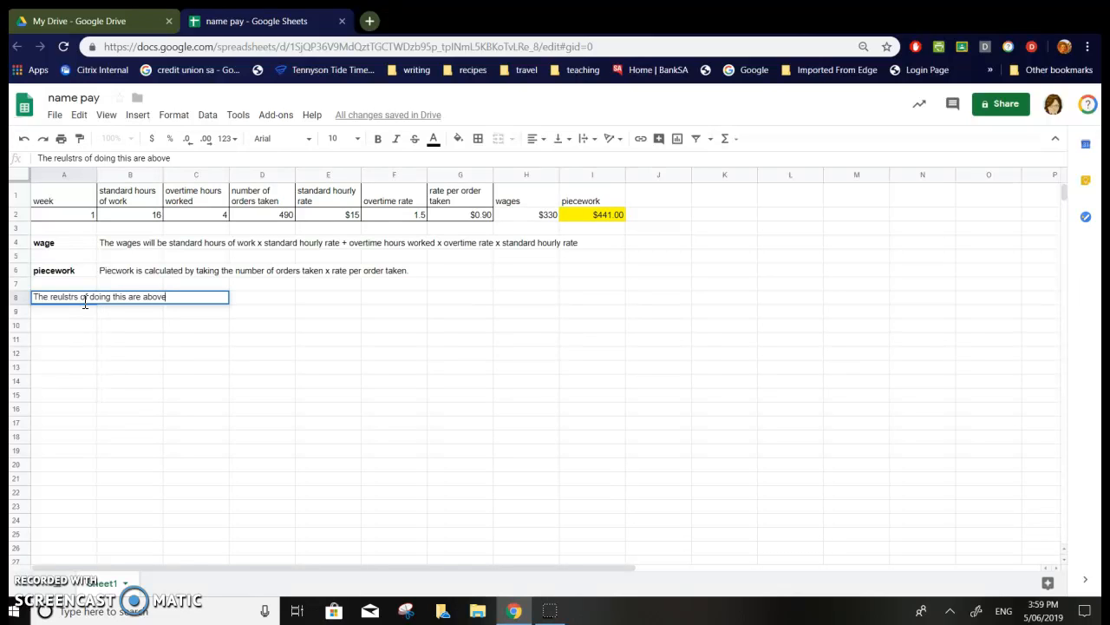
{"action": "key", "text": "Return"}
{"action": "left_click", "coordinate": [126, 321]}
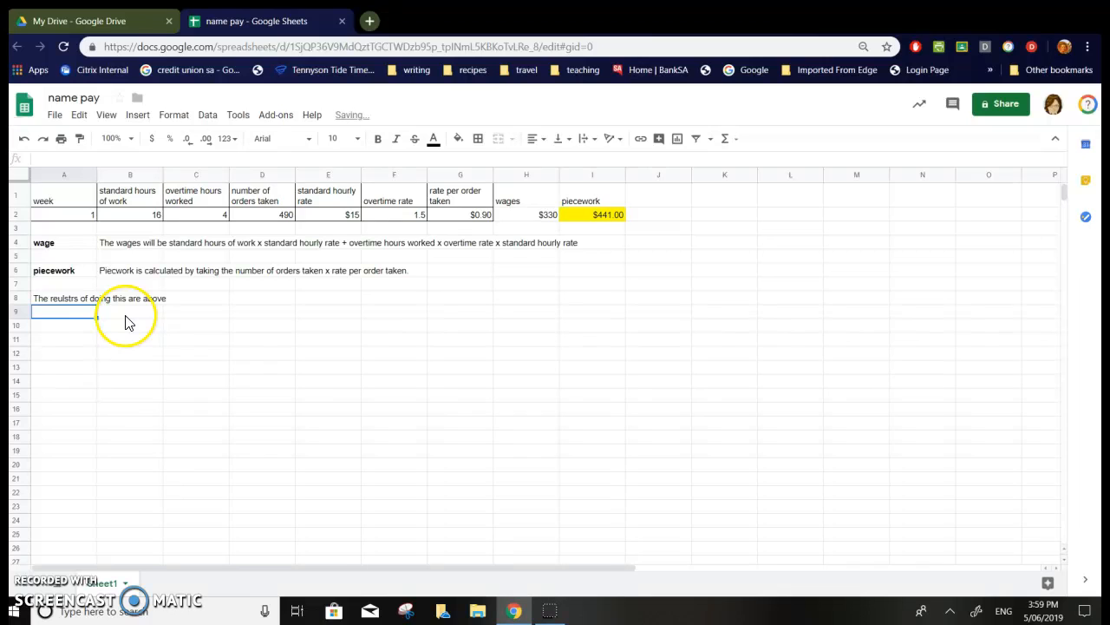
Correct the misspelled word in the A8 note so it reads "The results of doing this are above"
{"action": "left_click", "coordinate": [52, 299]}
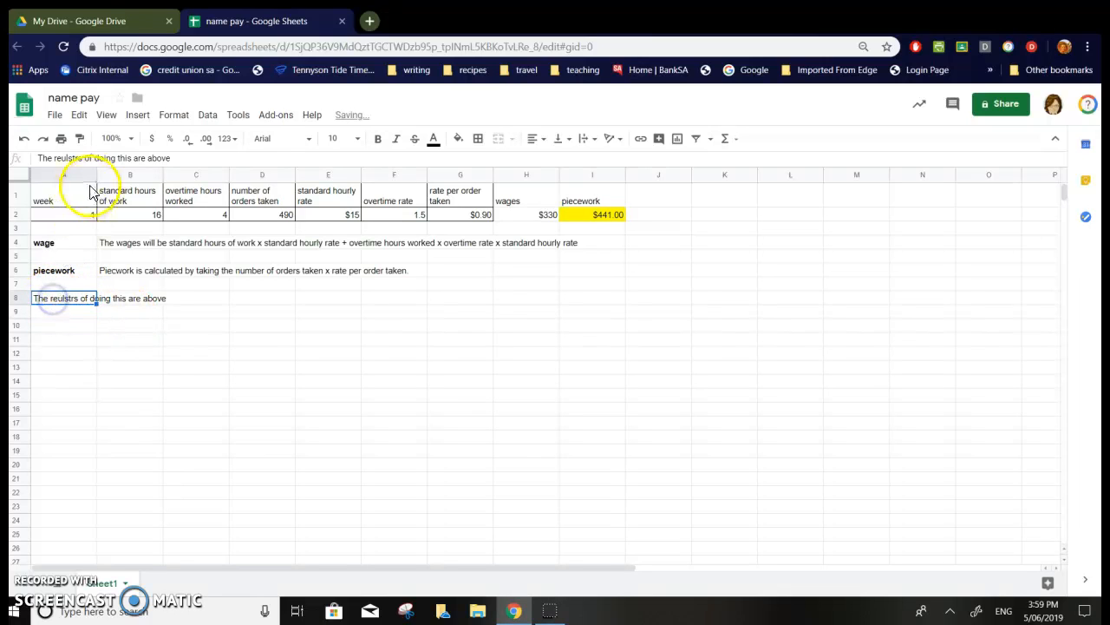
{"action": "left_click", "coordinate": [83, 156]}
{"action": "key", "text": "BackSpace"}
{"action": "key", "text": "BackSpace"}
{"action": "key", "text": "BackSpace"}
{"action": "key", "text": "BackSpace"}
{"action": "key", "text": "BackSpace"}
{"action": "key", "text": "BackSpace"}
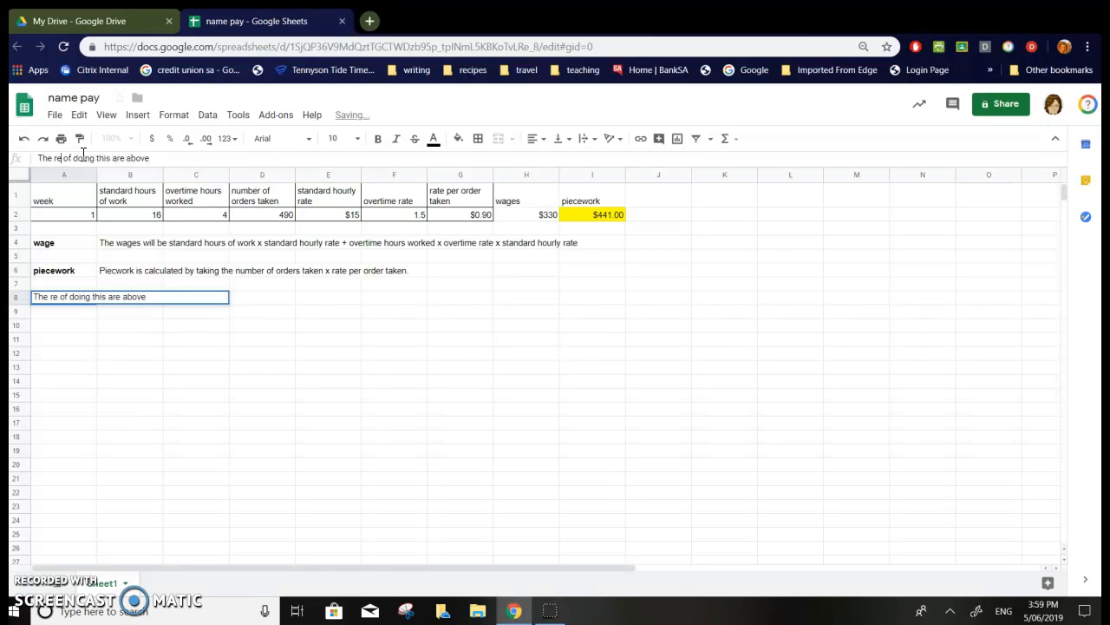
{"action": "type", "text": "sults"}
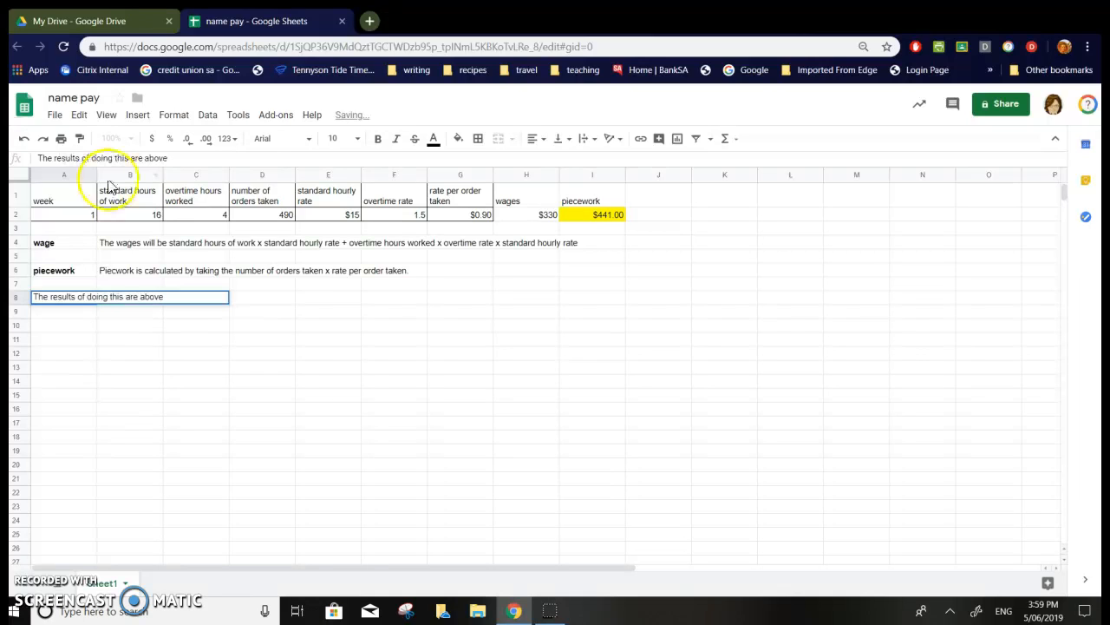
{"action": "key", "text": "Return"}
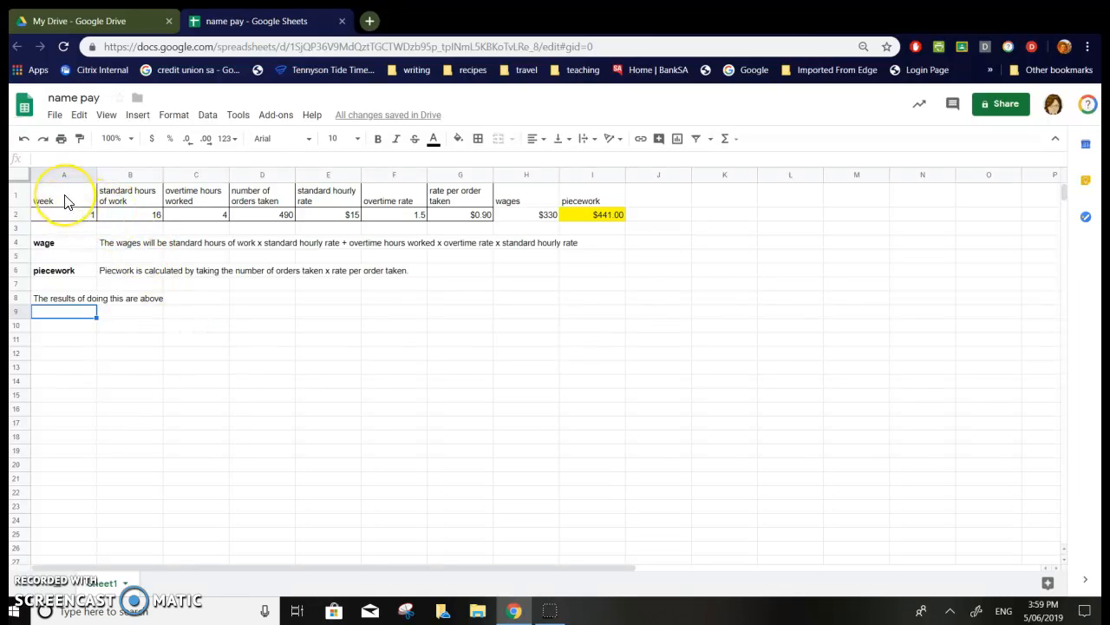
Make the header row A1:I1 bold and fill it with light yellow
{"action": "left_click_drag", "start_coordinate": [65, 200], "coordinate": [572, 204]}
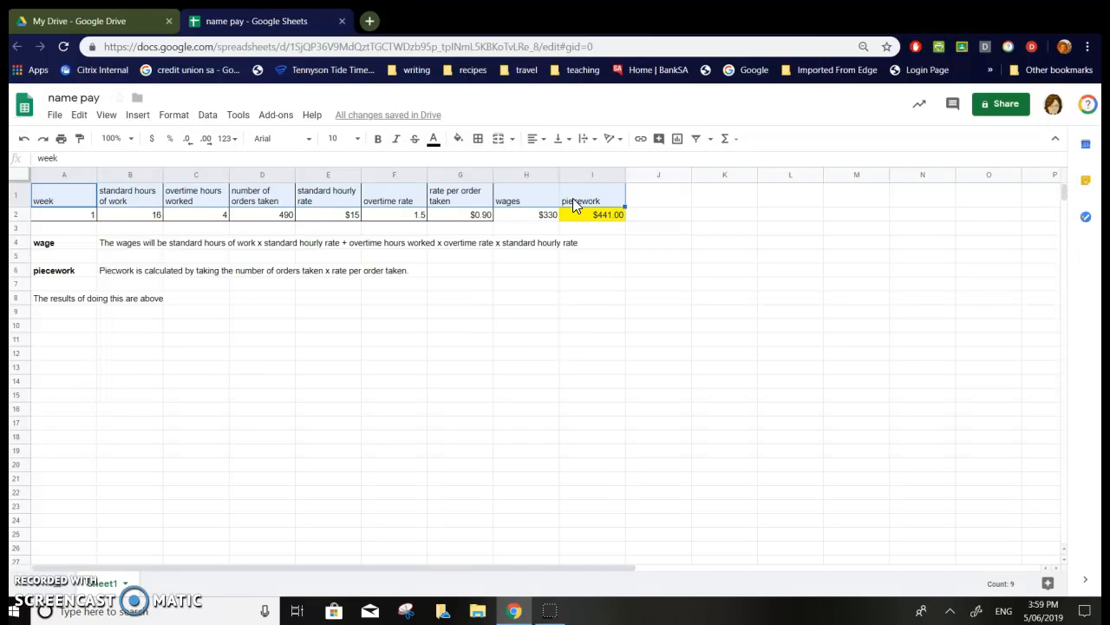
{"action": "left_click", "coordinate": [378, 140]}
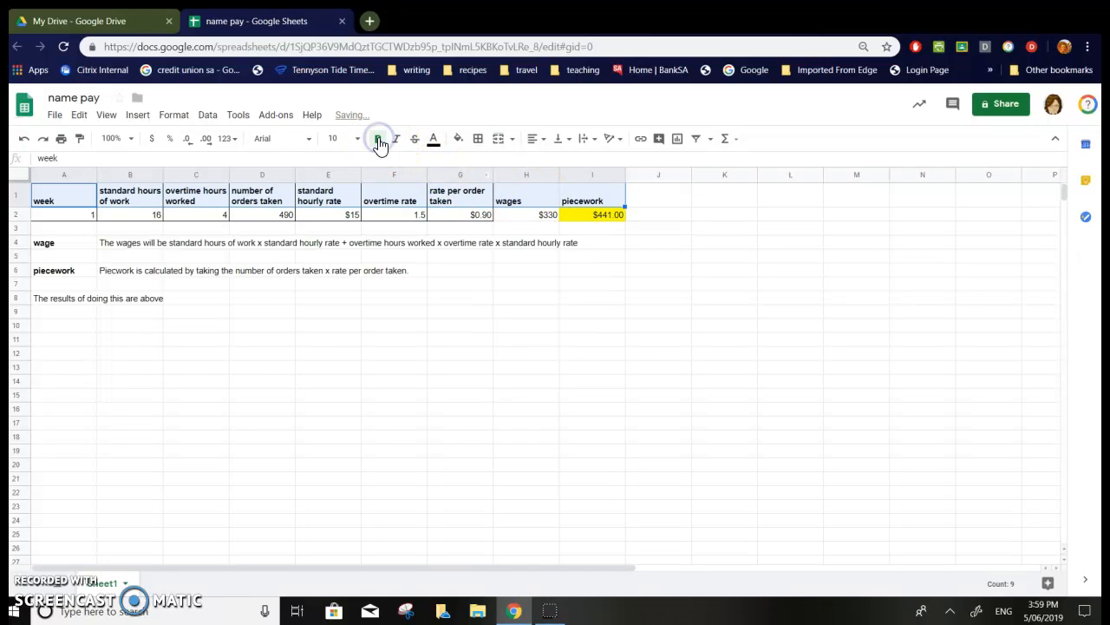
{"action": "left_click", "coordinate": [459, 143]}
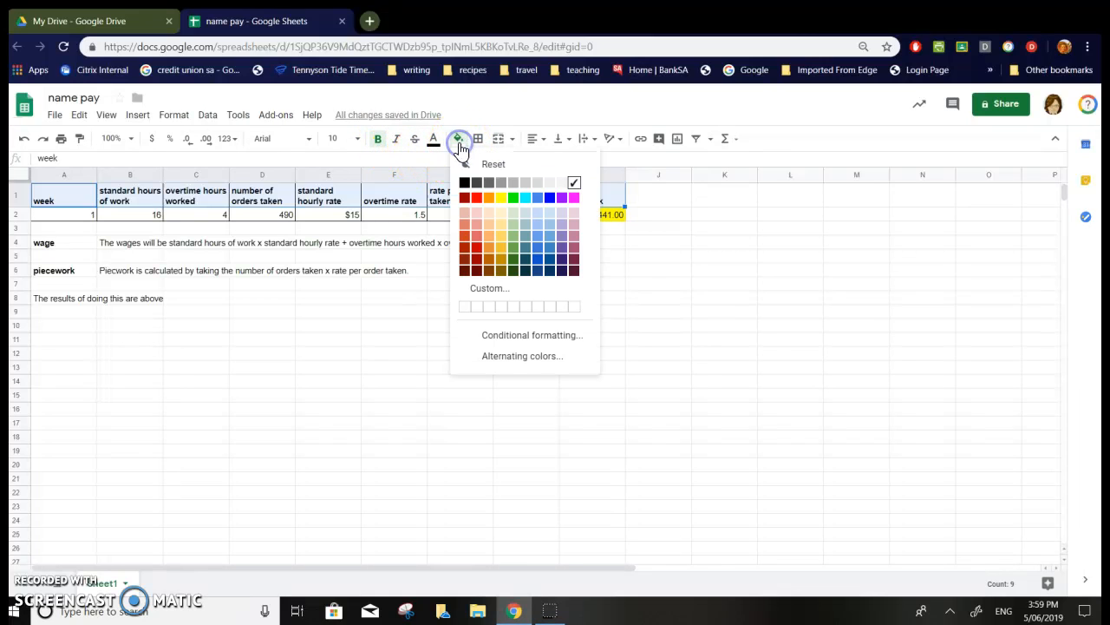
{"action": "left_click", "coordinate": [499, 213]}
{"action": "left_click", "coordinate": [437, 317]}
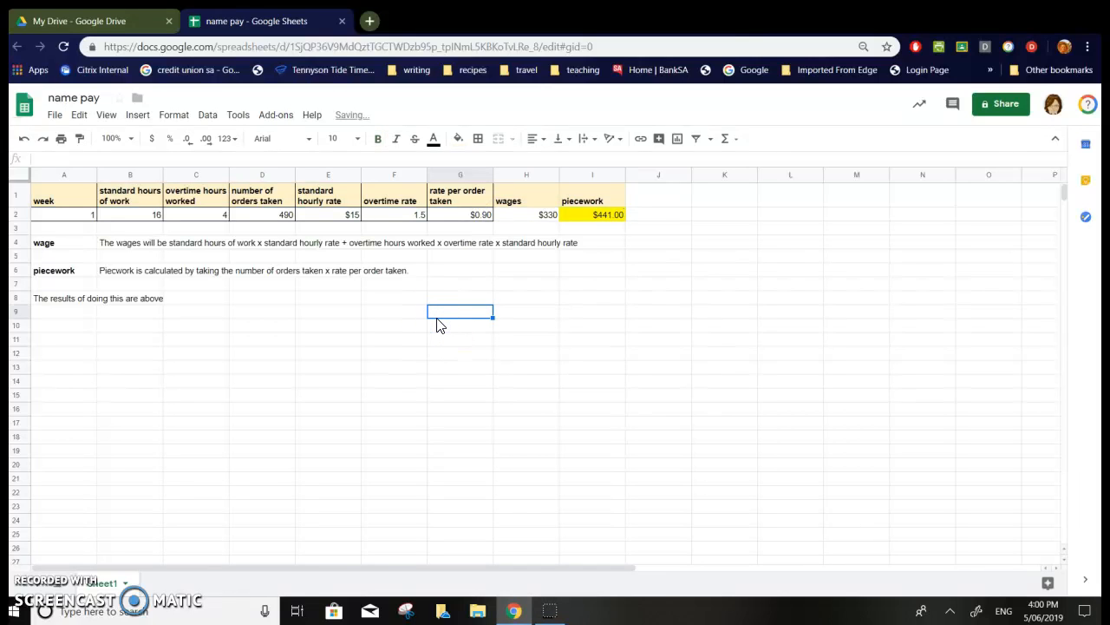